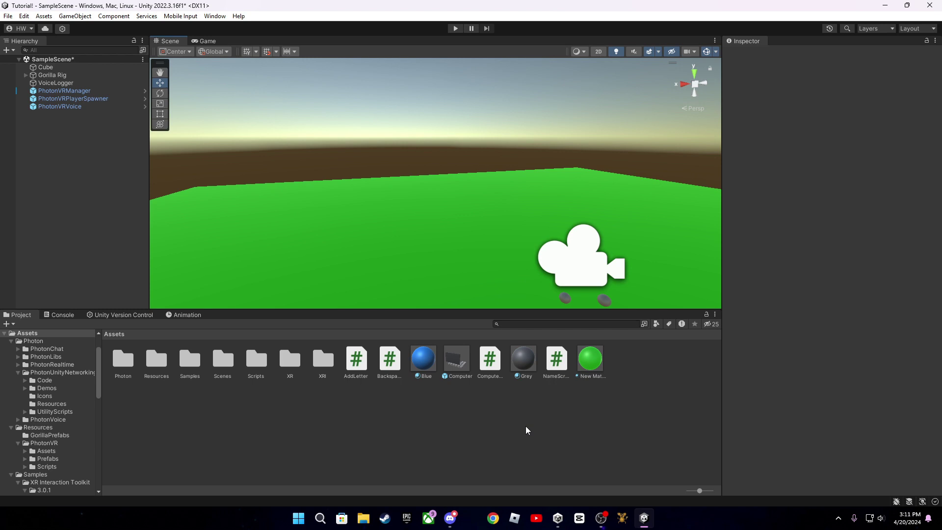
# Step: Orbit the Scene view to look around the green ground
pyautogui.moveTo(471, 253); pyautogui.dragTo(366, 254, button='right')
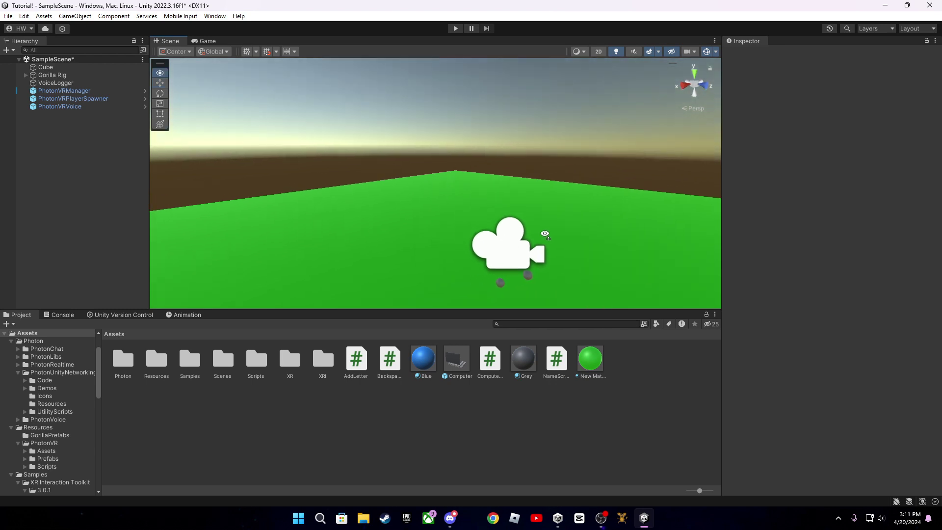
pyautogui.moveTo(482, 232)
pyautogui.mouseDown(button='right')
pyautogui.moveTo(457, 265)
pyautogui.moveTo(490, 265)
pyautogui.moveTo(508, 218)
pyautogui.moveTo(580, 222)
pyautogui.moveTo(618, 209)
pyautogui.moveTo(479, 214)
pyautogui.moveTo(707, 243)
pyautogui.mouseUp(button='right')
pyautogui.moveTo(603, 199)
pyautogui.mouseDown(button='right')
pyautogui.moveTo(597, 228)
pyautogui.moveTo(505, 228)
pyautogui.moveTo(626, 221)
pyautogui.moveTo(608, 212)
pyautogui.moveTo(571, 221)
pyautogui.moveTo(530, 272)
pyautogui.moveTo(543, 265)
pyautogui.mouseUp(button='right')
# Step: Open the Computer asset and import TMP Essentials plus TMP Examples & Extras
pyautogui.doubleClick(471, 362)
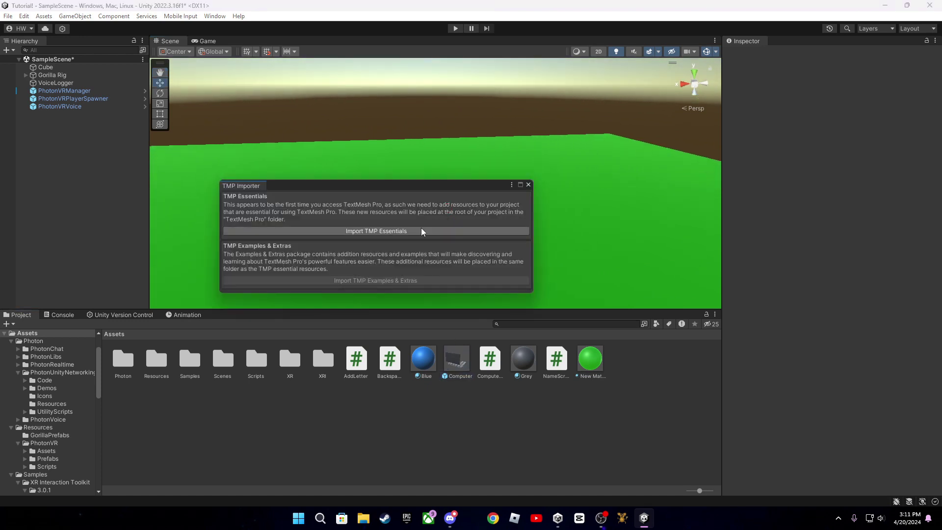
pyautogui.click(375, 231)
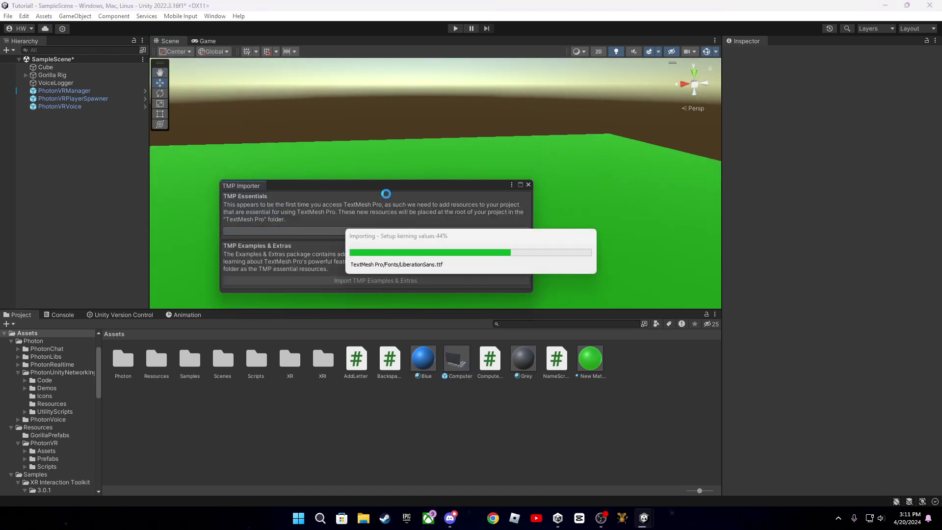
pyautogui.click(368, 280)
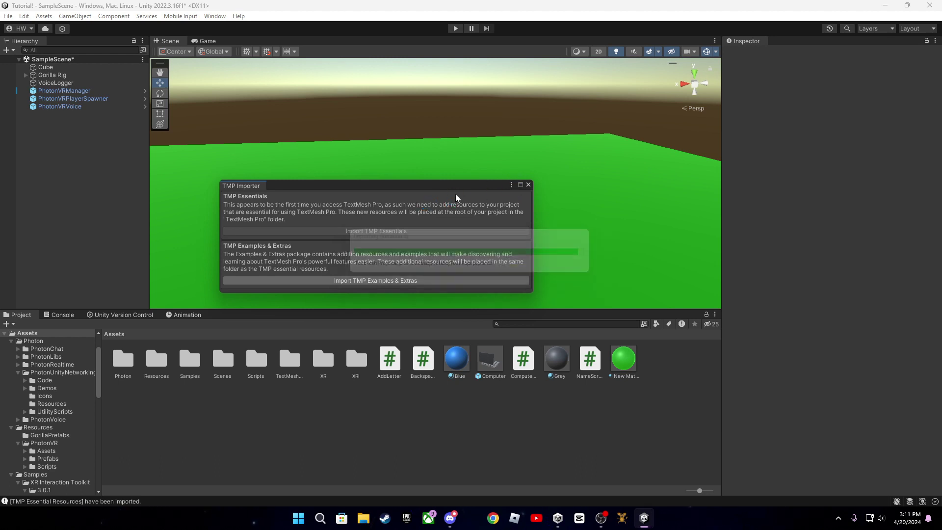
pyautogui.click(442, 281)
# Step: Place the Computer prefab in the scene, frame it, and move it to a new spot
pyautogui.click(528, 184)
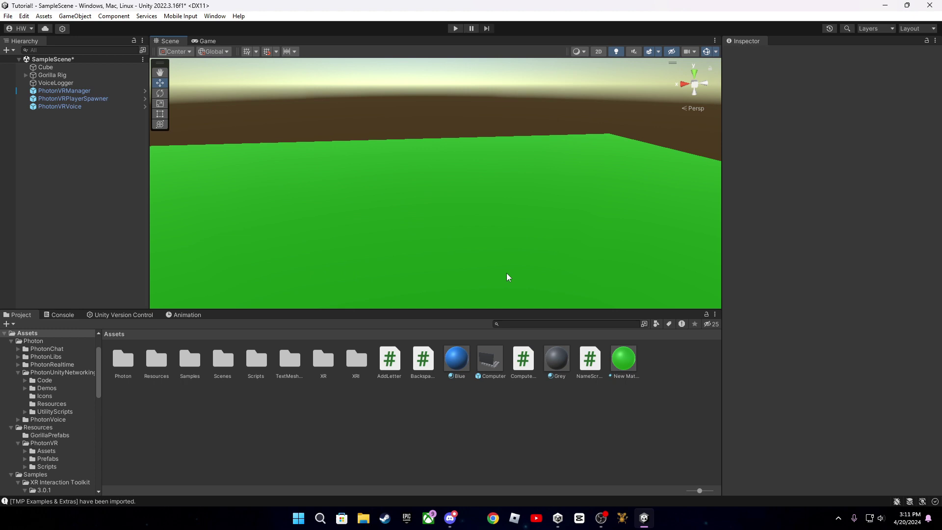
pyautogui.moveTo(489, 359); pyautogui.dragTo(402, 211)
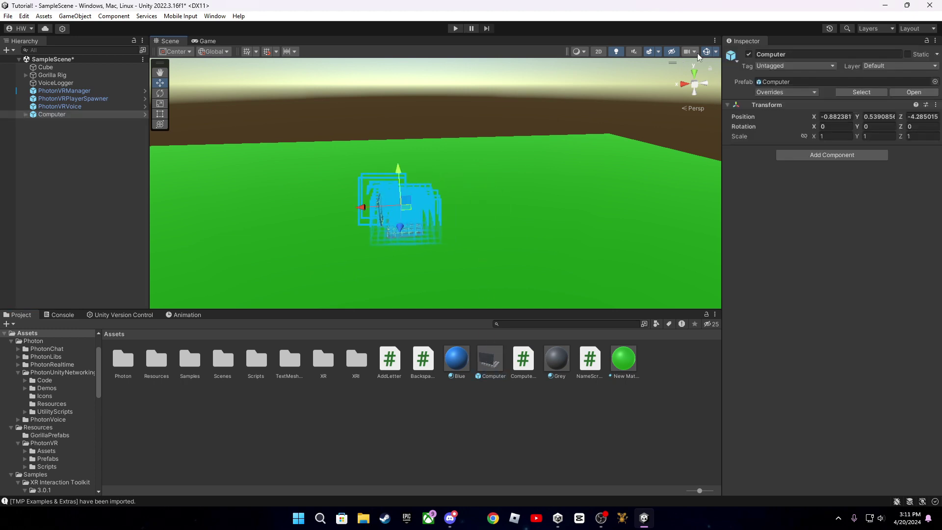
pyautogui.press('f')
pyautogui.moveTo(368, 184); pyautogui.dragTo(474, 241, button='right')
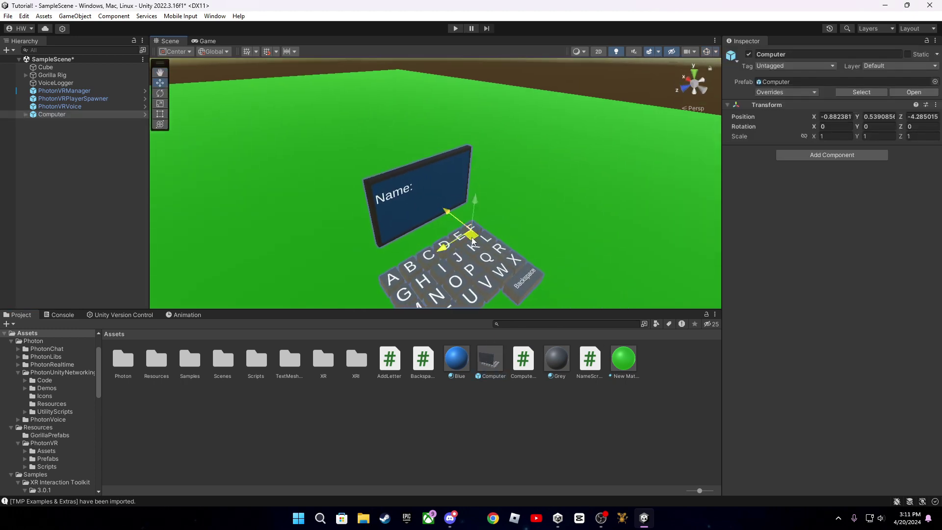
pyautogui.scroll(-3, 473, 241)
pyautogui.moveTo(474, 241)
pyautogui.mouseDown()
pyautogui.moveTo(693, 241)
pyautogui.moveTo(470, 169)
pyautogui.mouseUp()
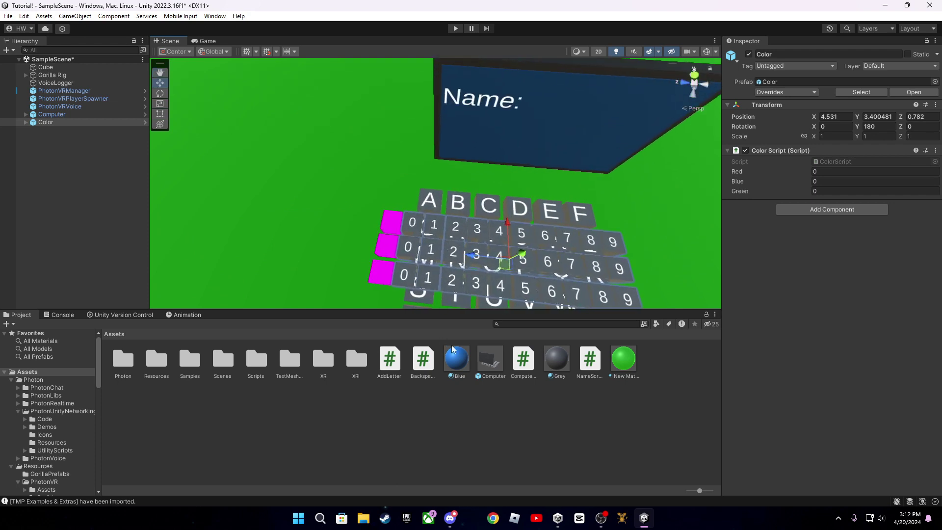
# Step: Make the middle colour key blue and the bottom key a new green material
pyautogui.moveTo(454, 359); pyautogui.dragTo(404, 278)
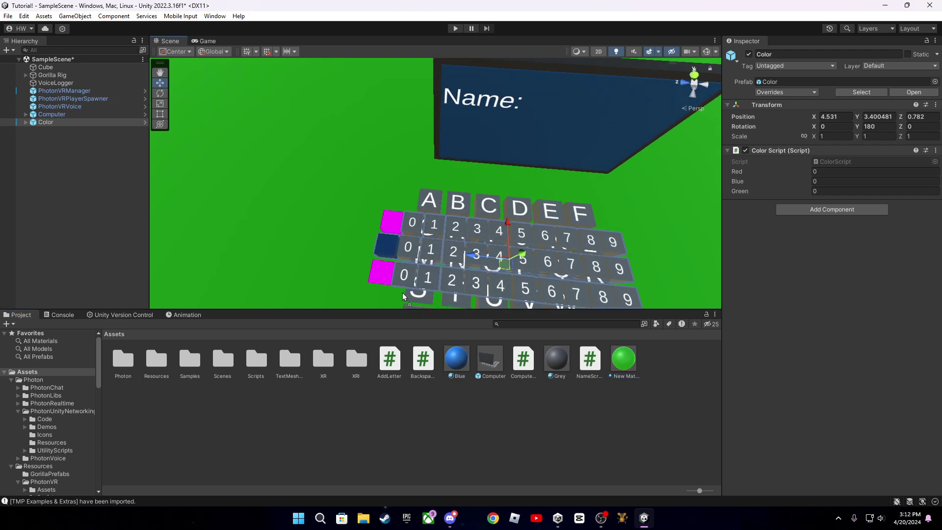
pyautogui.moveTo(626, 361); pyautogui.dragTo(383, 274)
pyautogui.moveTo(381, 273); pyautogui.dragTo(397, 279, button='right')
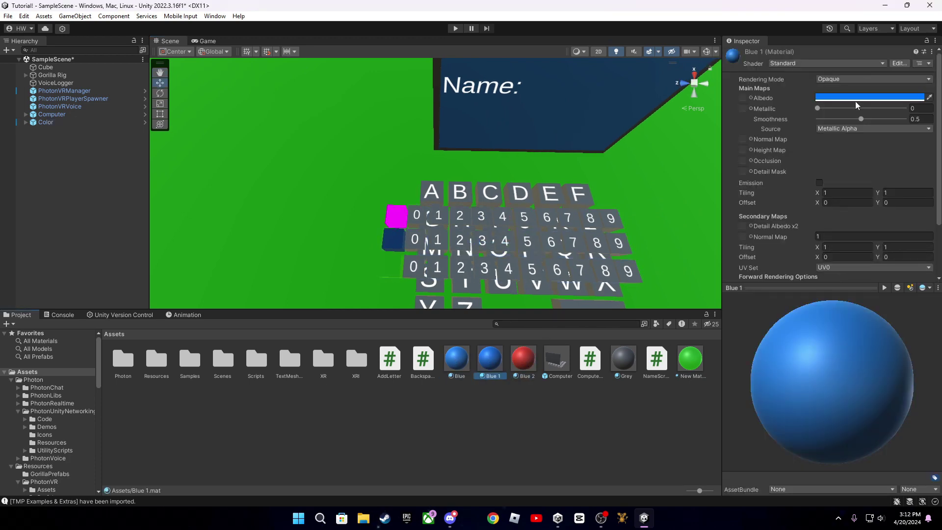
pyautogui.click(868, 97)
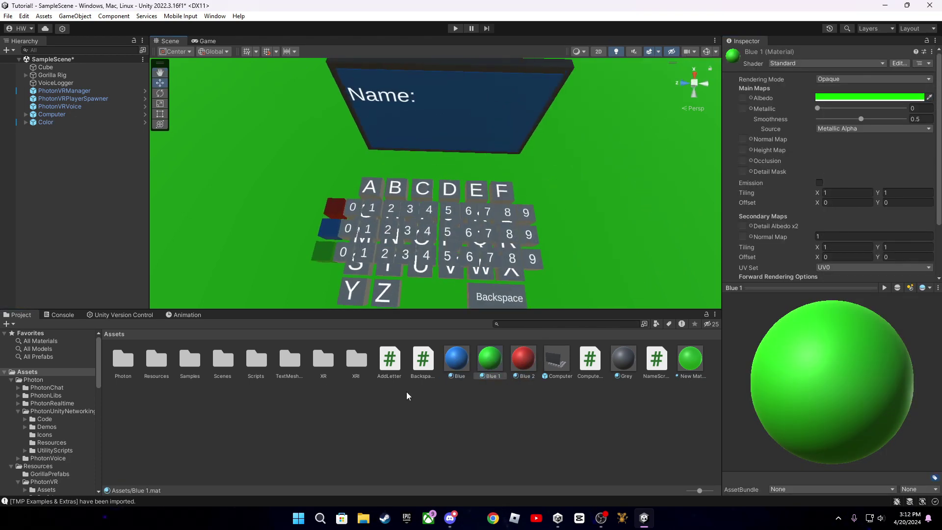
# Step: Select the Color object and turn the view to face the keyboard and screen
pyautogui.click(51, 114)
pyautogui.rightClick(52, 114)
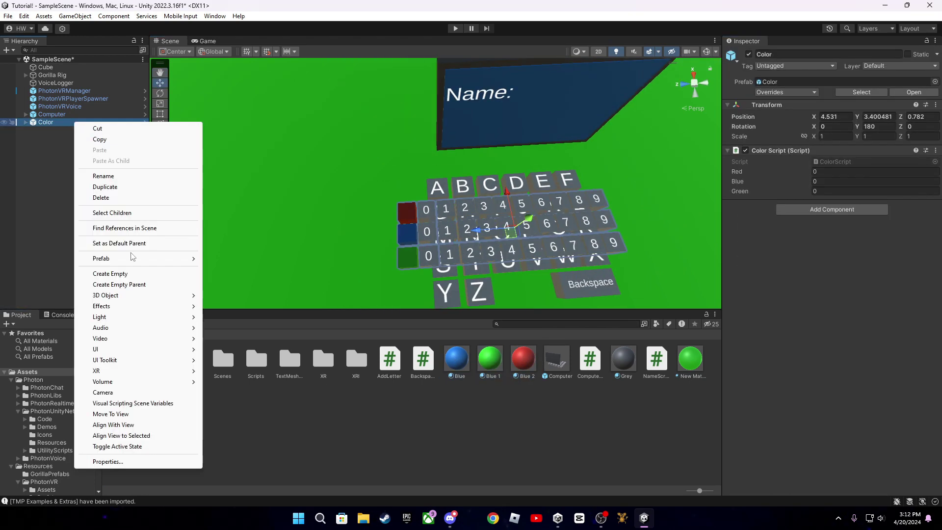
pyautogui.press('Escape')
pyautogui.rightClick(51, 115)
pyautogui.click(126, 228)
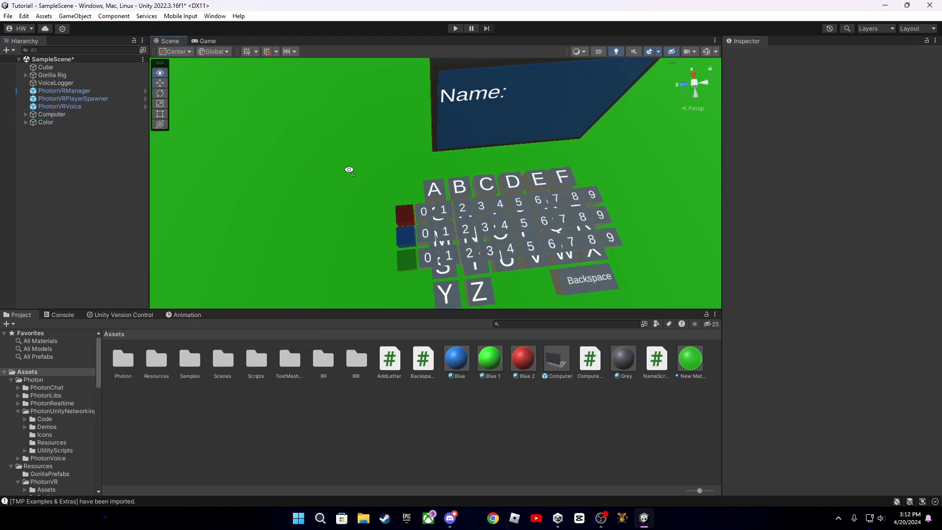
pyautogui.moveTo(368, 185); pyautogui.dragTo(309, 199, button='right')
pyautogui.click(46, 123)
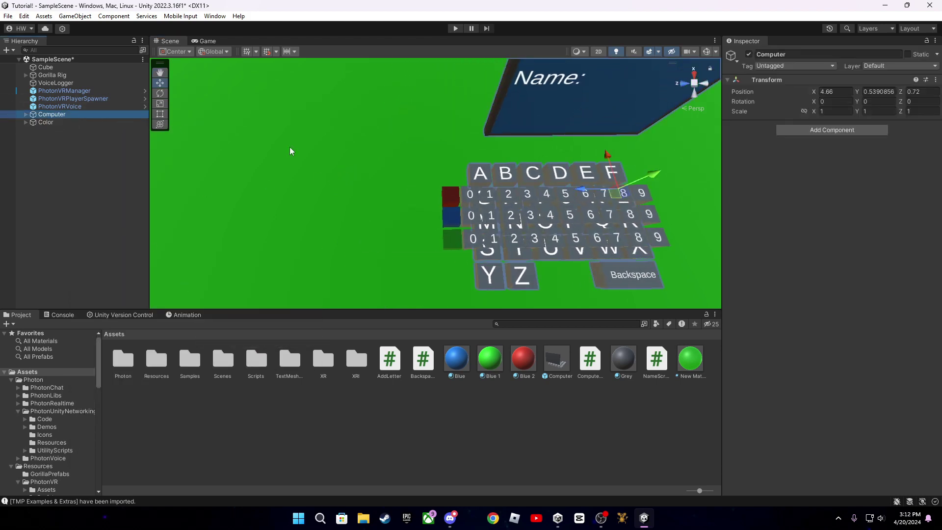
pyautogui.moveTo(412, 162); pyautogui.dragTo(294, 148, button='middle')
pyautogui.moveTo(412, 184)
pyautogui.mouseDown(button='right')
pyautogui.moveTo(472, 141)
pyautogui.moveTo(347, 156)
pyautogui.moveTo(354, 177)
pyautogui.mouseUp(button='right')
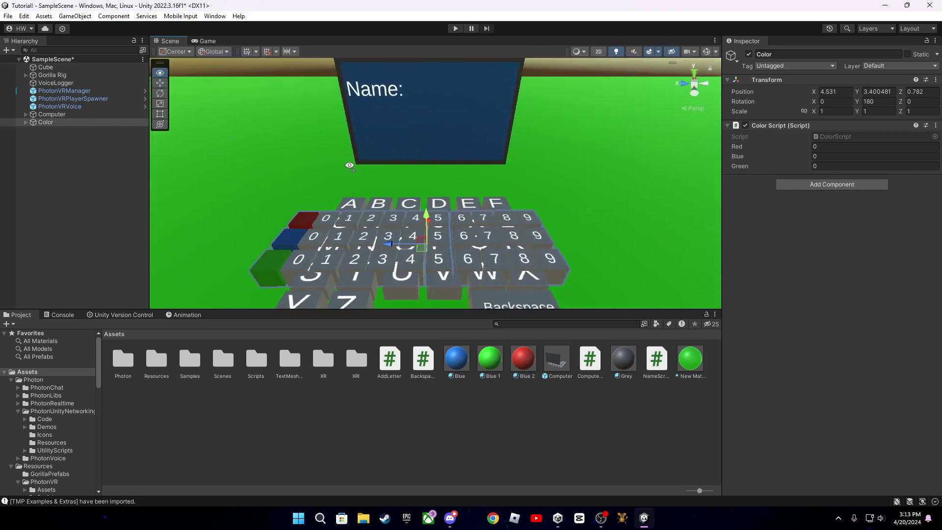
pyautogui.scroll(-2, 368, 221)
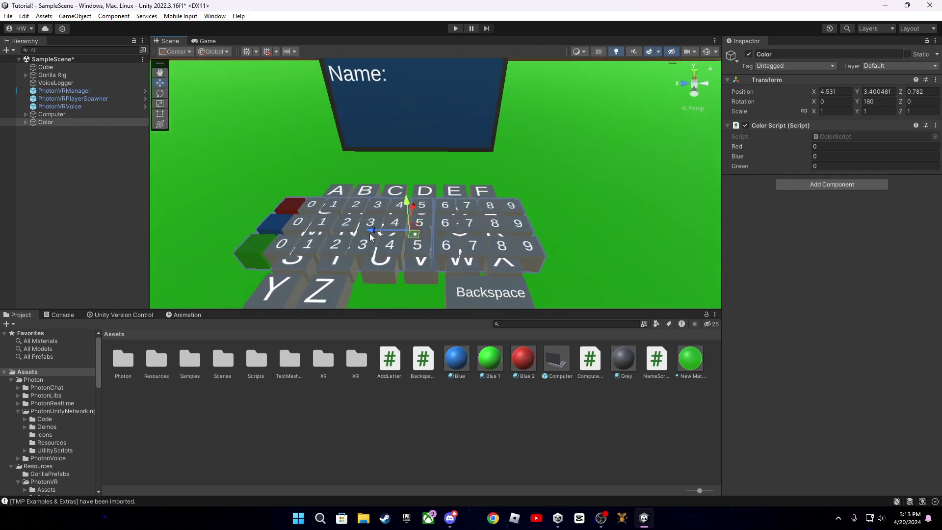
# Step: Hide the Color object and duplicate the Backspace key, placing the copy right of the letters
pyautogui.click(750, 53)
pyautogui.click(573, 240)
pyautogui.moveTo(520, 295)
pyautogui.mouseDown(button='right')
pyautogui.moveTo(435, 252)
pyautogui.moveTo(388, 246)
pyautogui.moveTo(442, 220)
pyautogui.mouseUp(button='right')
pyautogui.click(403, 248)
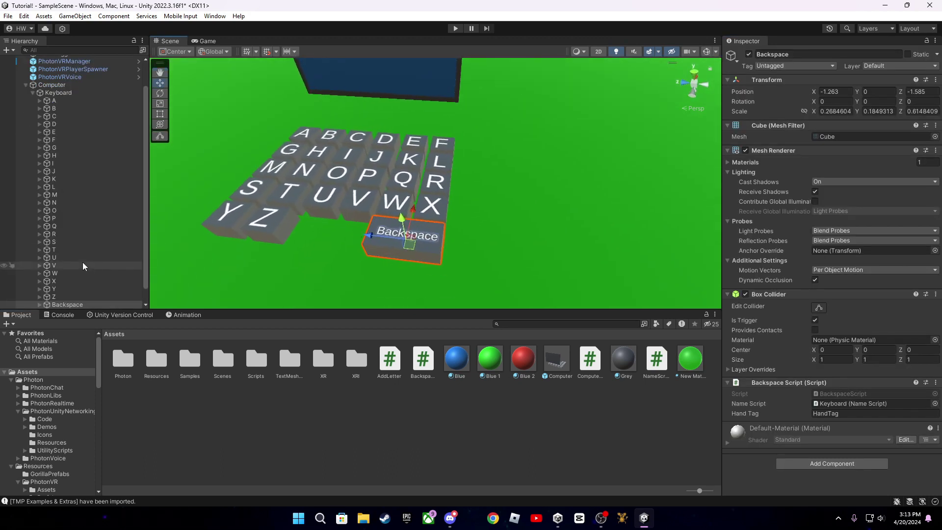
pyautogui.hotkey('ctrl', 'd')
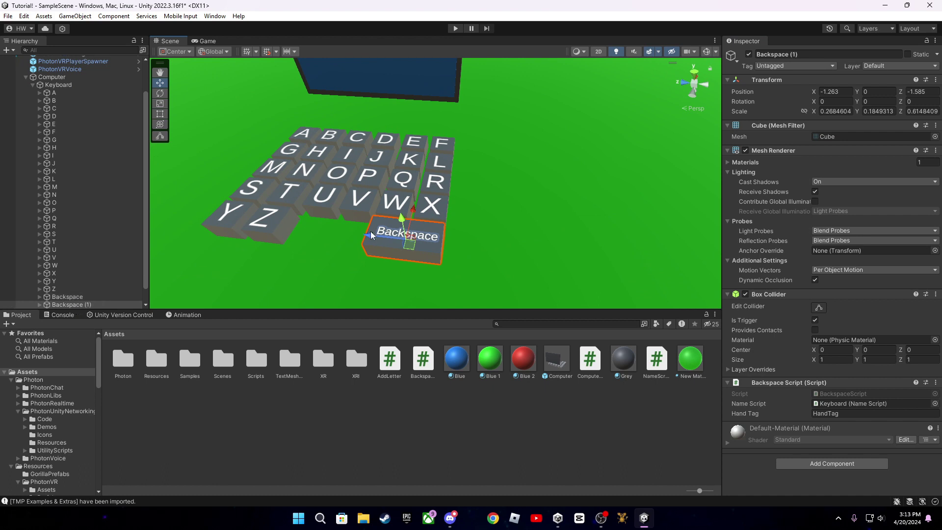
pyautogui.moveTo(370, 233)
pyautogui.mouseDown()
pyautogui.moveTo(474, 227)
pyautogui.moveTo(495, 156)
pyautogui.mouseUp()
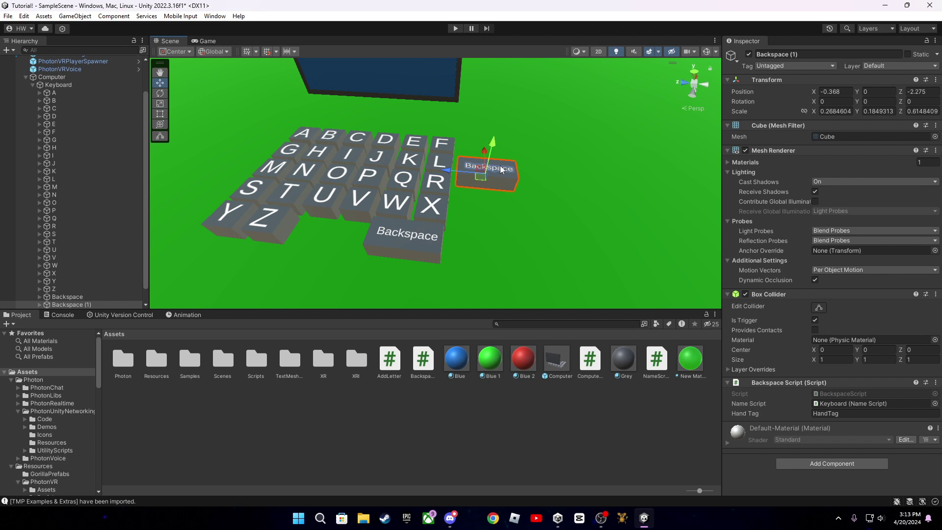
pyautogui.scroll(-1, 70, 280)
# Step: Change the copied key's Text (TMP) label to 'Name'
pyautogui.click(70, 287)
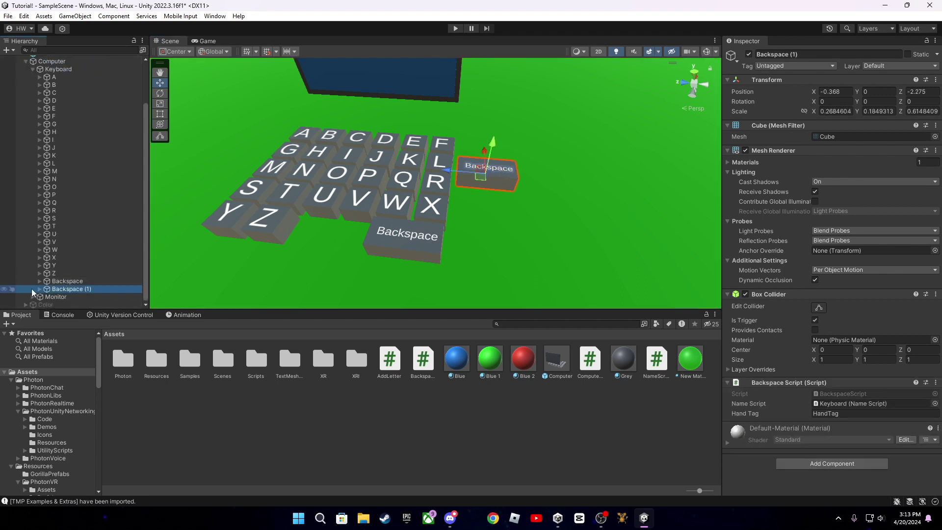
pyautogui.click(39, 288)
pyautogui.click(77, 296)
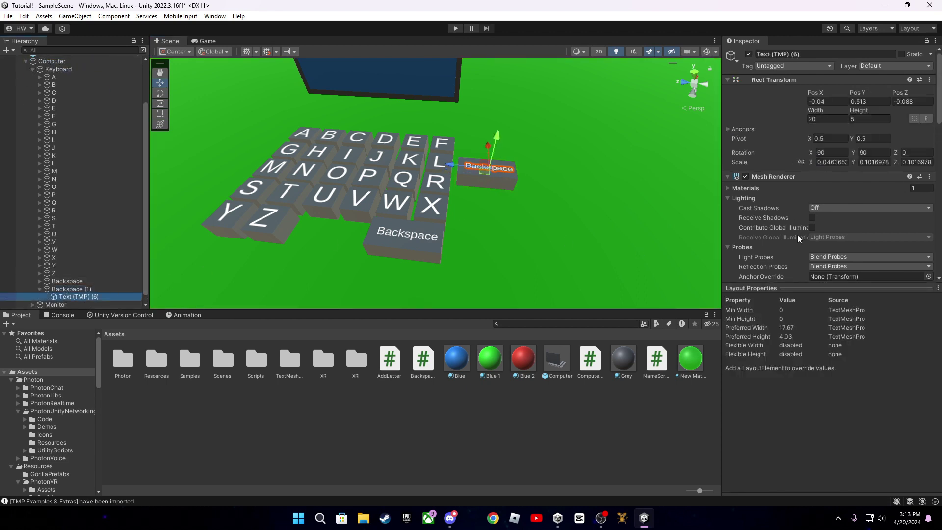
pyautogui.scroll(-3, 797, 235)
pyautogui.click(798, 230)
pyautogui.hotkey('ctrl', 'a')
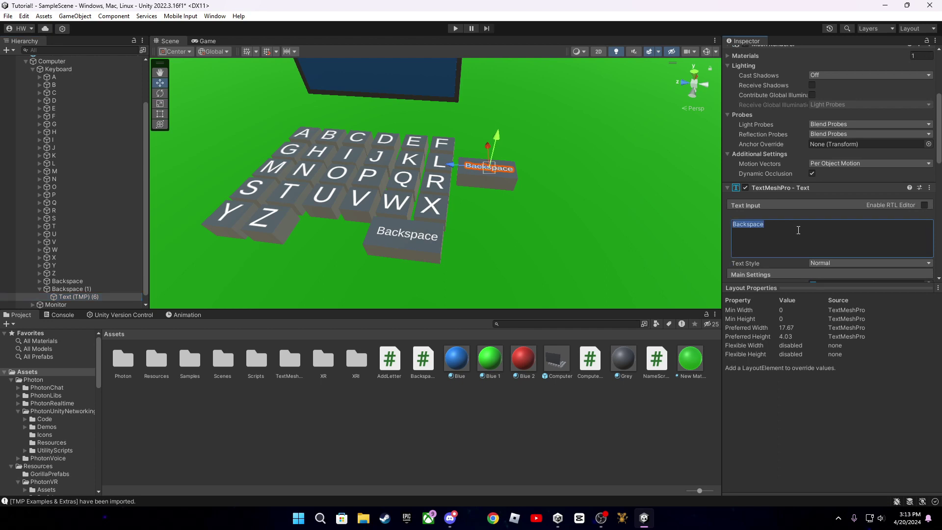
pyautogui.write('NA')
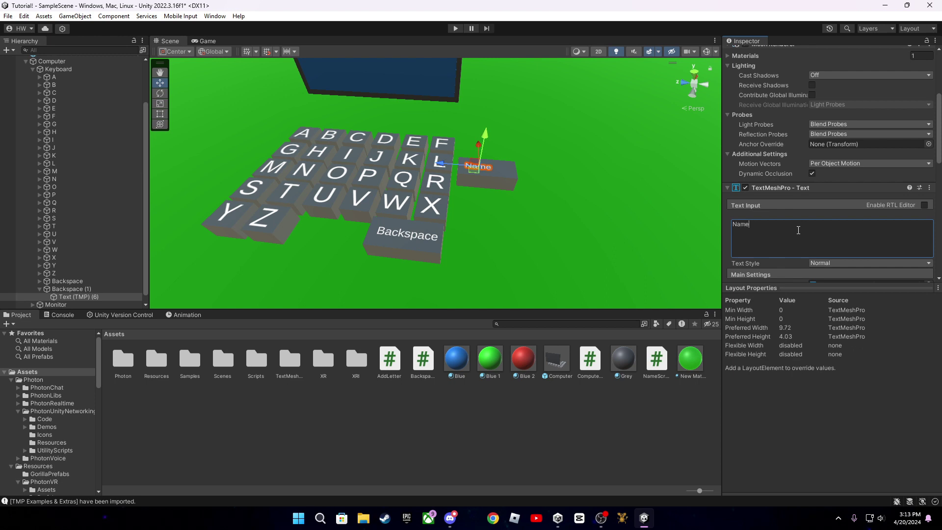
pyautogui.click(519, 186)
pyautogui.click(486, 168)
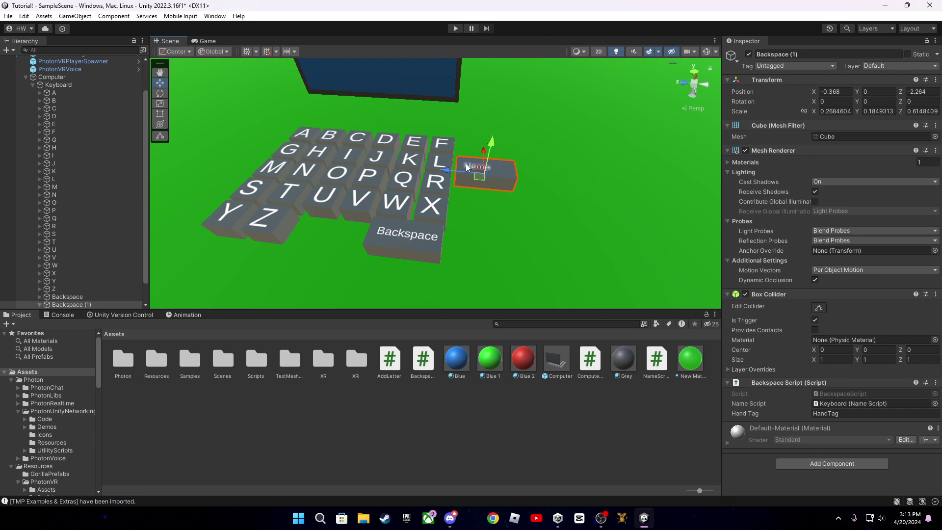
# Step: Duplicate the Name key and move the copy just below it
pyautogui.click(468, 168)
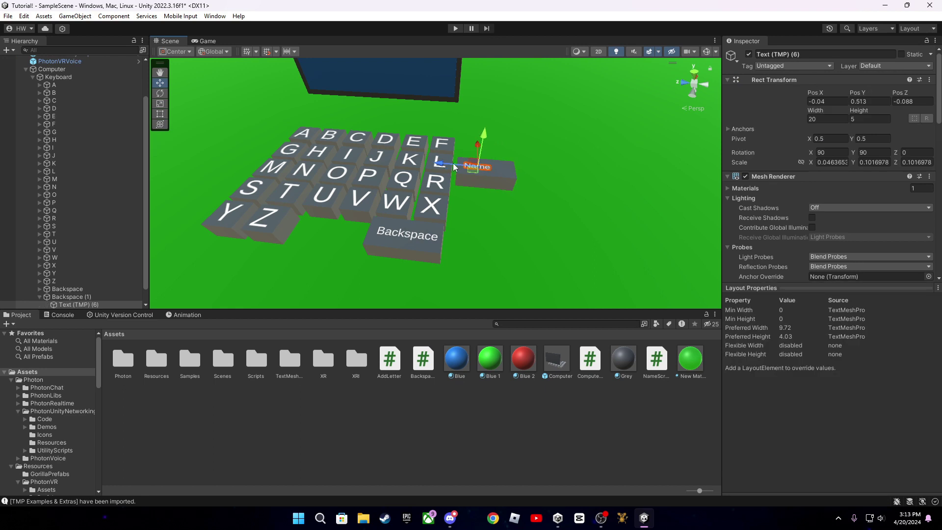
pyautogui.click(477, 183)
pyautogui.hotkey('ctrl', 'd')
pyautogui.moveTo(484, 158); pyautogui.dragTo(484, 172)
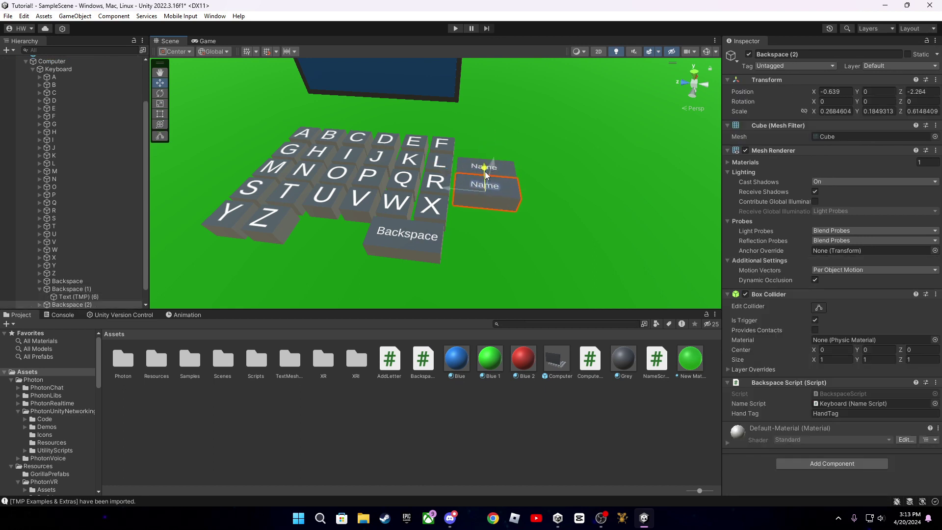
# Step: Relabel the copy 'Color' and select both the Color and Name tab keys
pyautogui.click(478, 186)
pyautogui.scroll(-3, 773, 221)
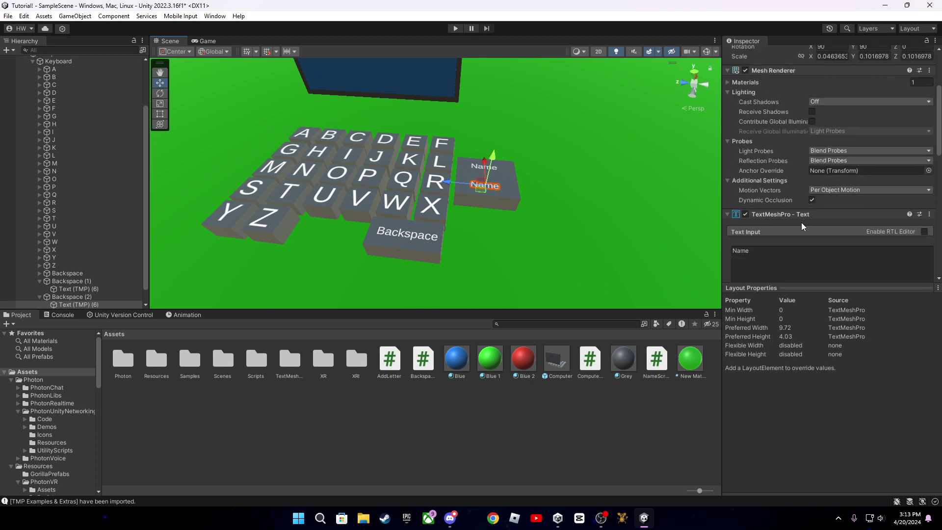
pyautogui.click(795, 255)
pyautogui.write('Col')
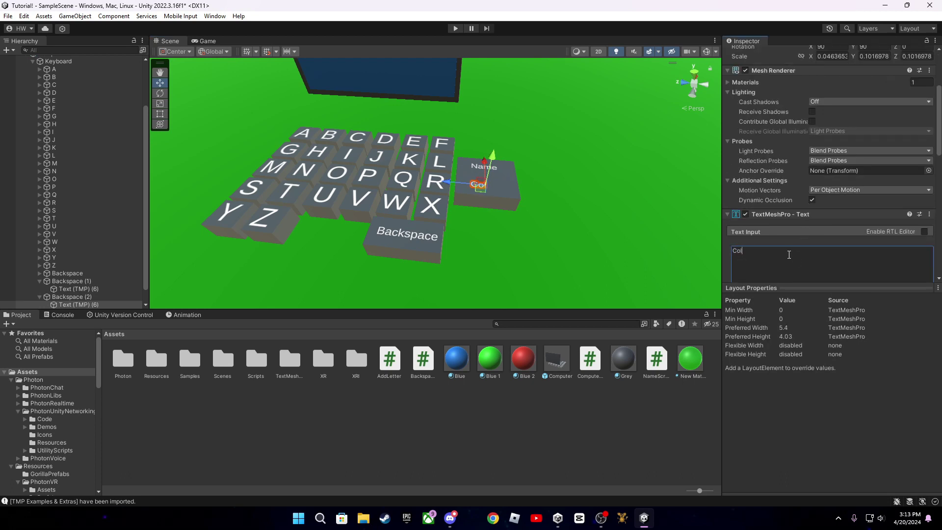
pyautogui.write('or')
pyautogui.click(609, 274)
pyautogui.moveTo(609, 275); pyautogui.dragTo(561, 228, button='right')
pyautogui.click(413, 210)
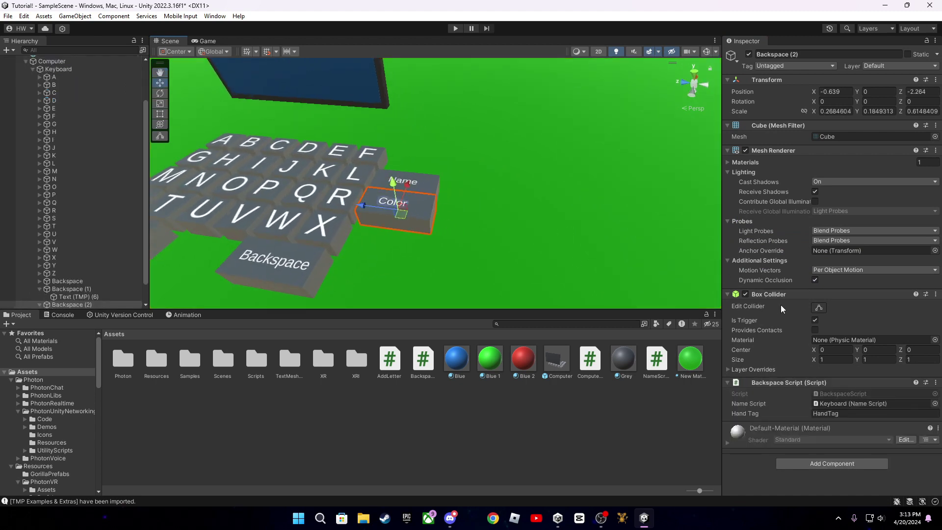
pyautogui.keyDown('ctrl'); pyautogui.click(436, 187); pyautogui.keyUp('ctrl')
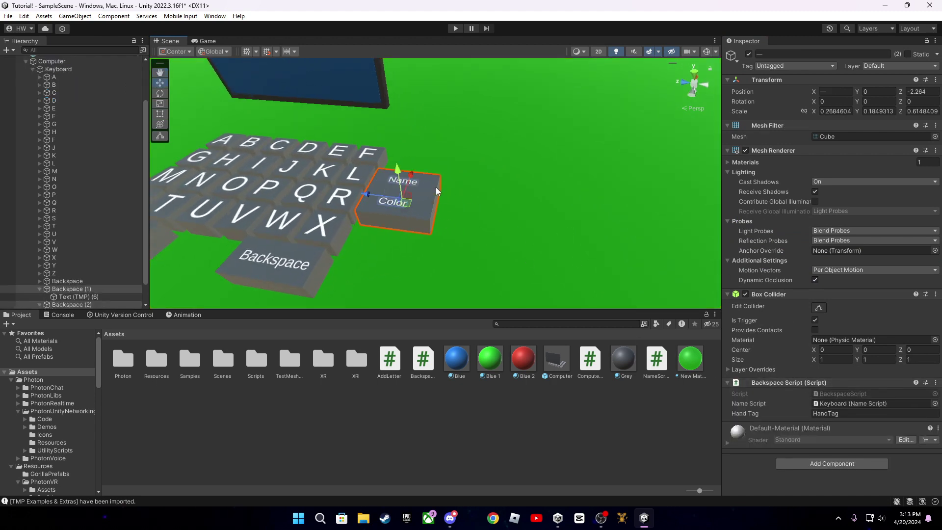
# Step: Swap the Backspace Script on both tab keys for the Computer Tabs script
pyautogui.rightClick(781, 385)
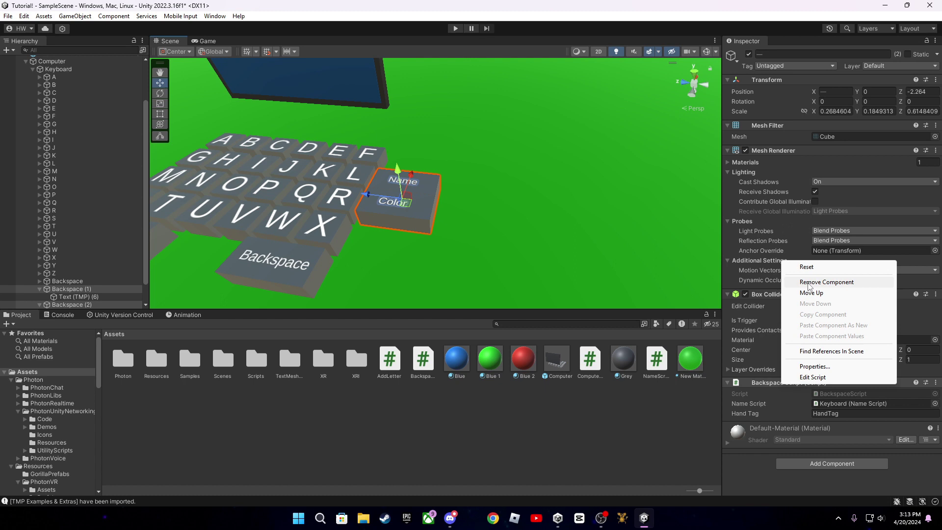
pyautogui.click(862, 282)
pyautogui.click(829, 421)
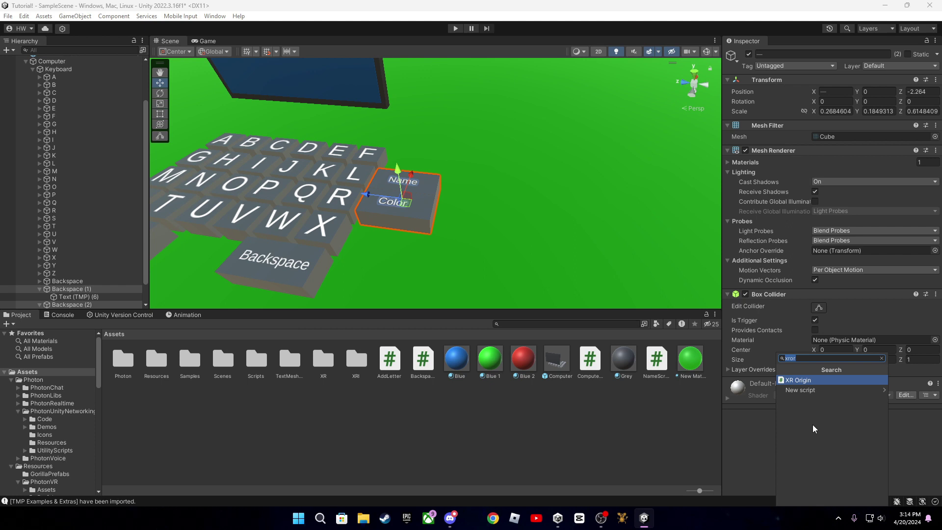
pyautogui.write('com')
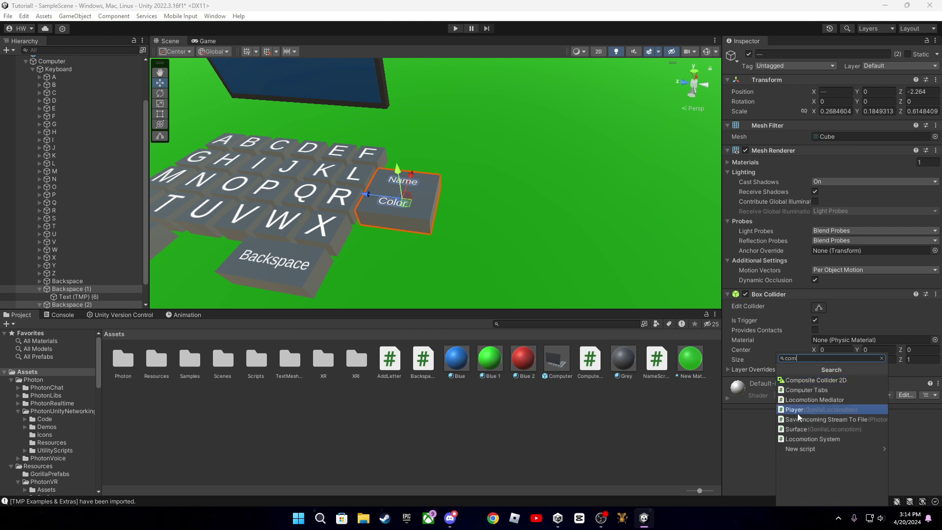
pyautogui.click(802, 390)
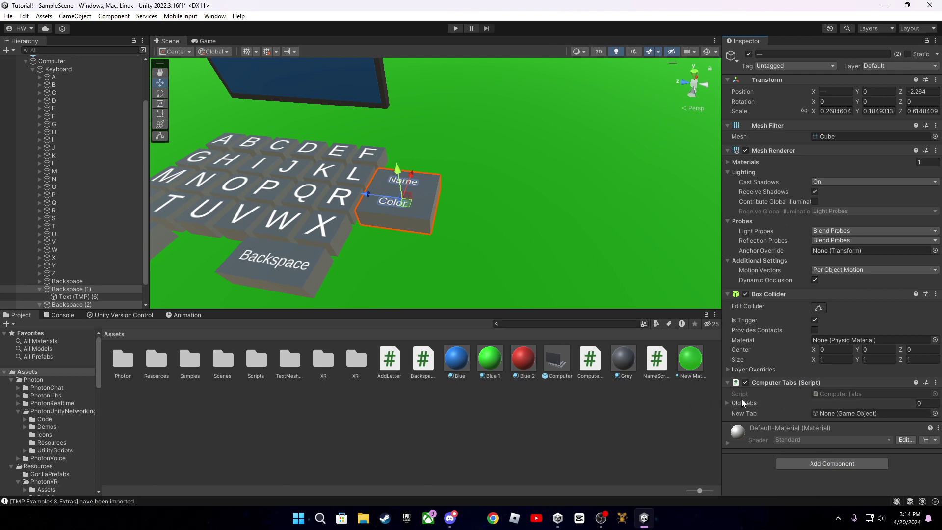
pyautogui.scroll(-4, 567, 264)
pyautogui.scroll(5, 567, 255)
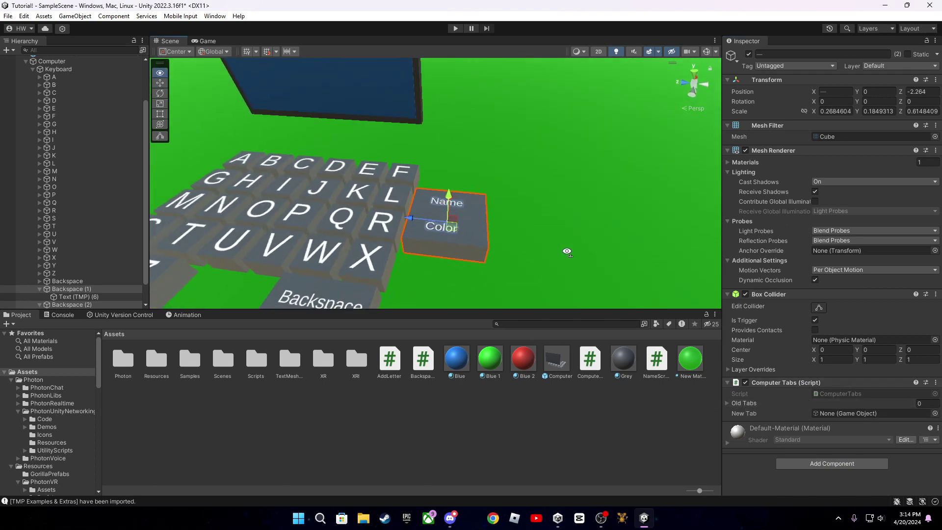
# Step: Set the Color key's New Tab to Color and Old Tabs Element 0 to Computer
pyautogui.click(72, 304)
pyautogui.click(935, 412)
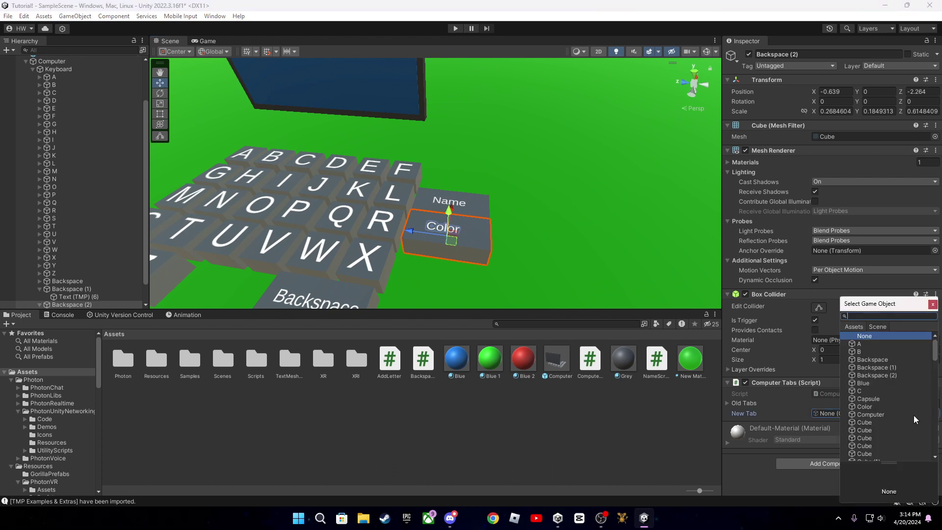
pyautogui.scroll(-1, 890, 400)
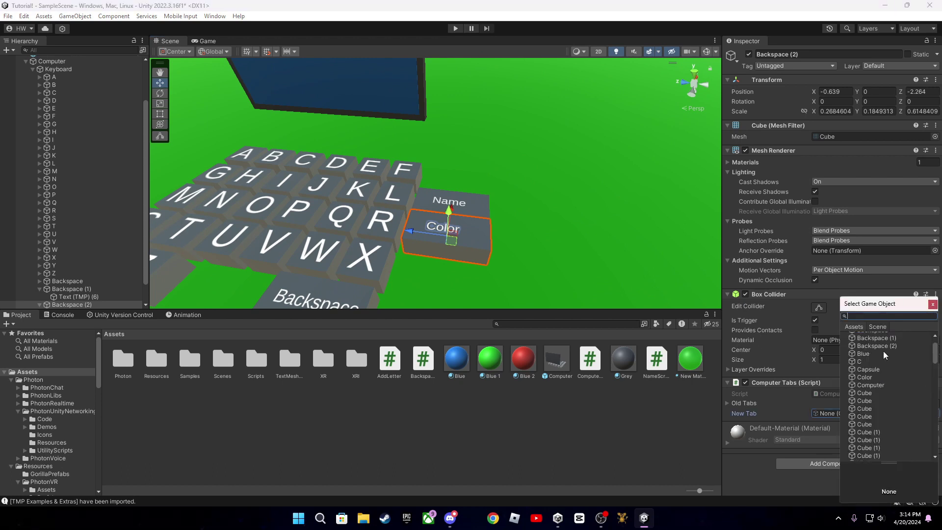
pyautogui.click(934, 305)
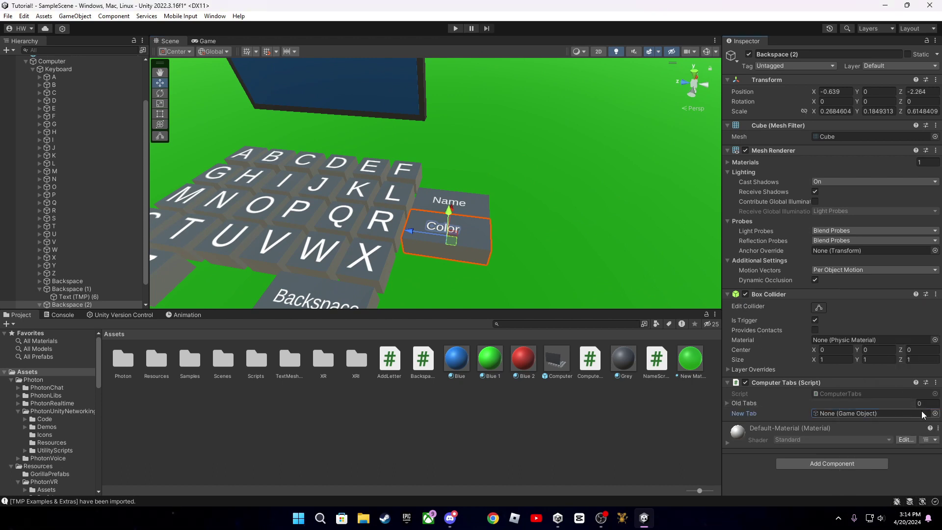
pyautogui.scroll(1, 40, 184)
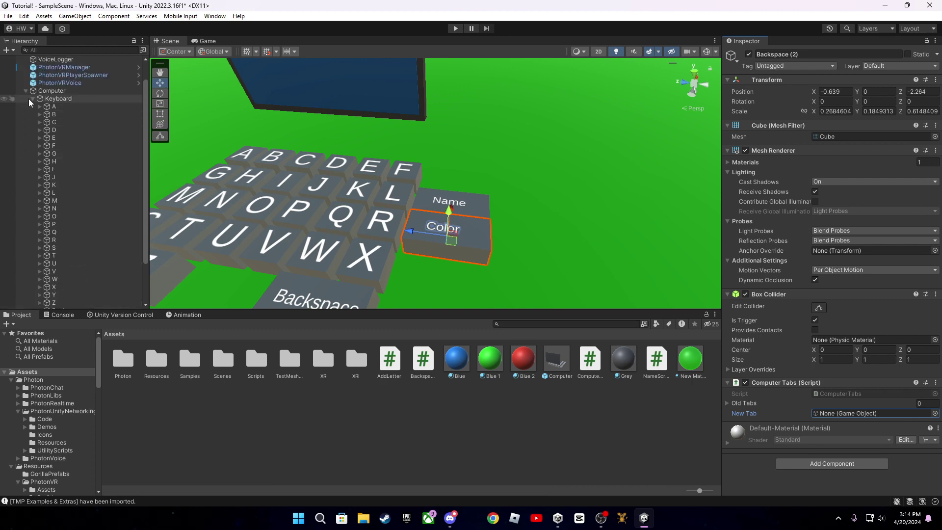
pyautogui.click(29, 99)
pyautogui.click(55, 138)
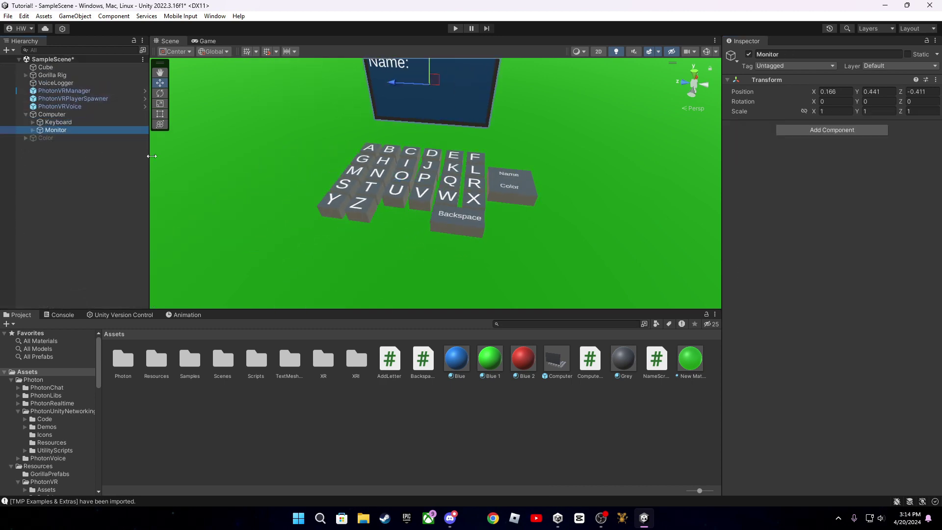
pyautogui.scroll(3, 410, 188)
pyautogui.click(410, 187)
pyautogui.scroll(-3, 410, 187)
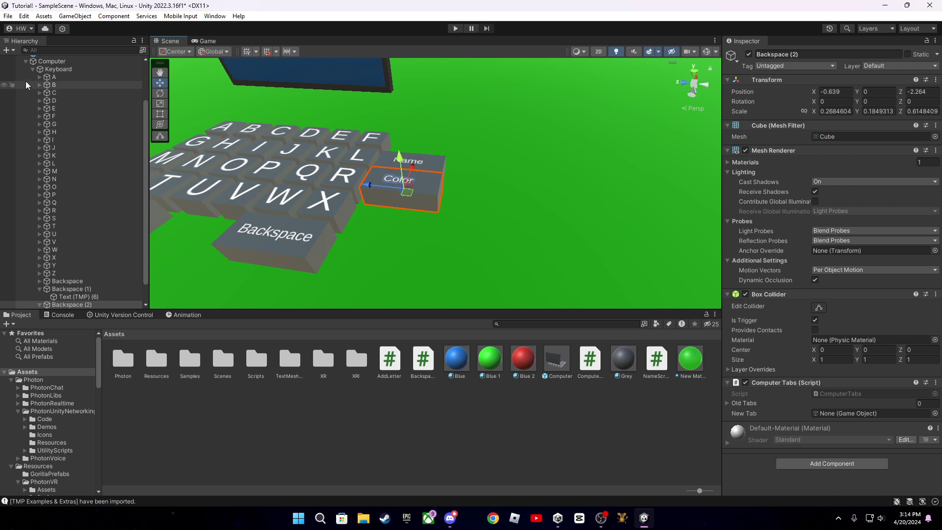
pyautogui.scroll(2, 100, 170)
pyautogui.scroll(-1, 84, 222)
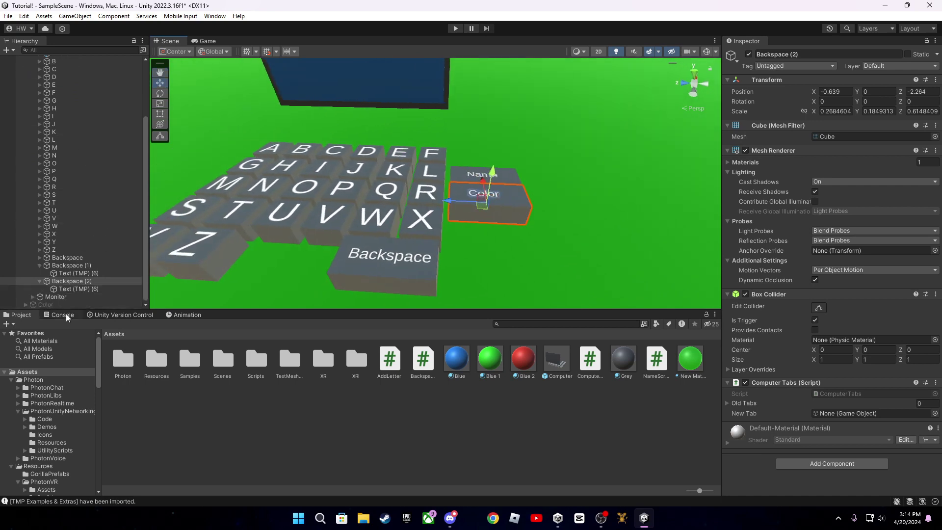
pyautogui.moveTo(53, 303); pyautogui.dragTo(834, 414)
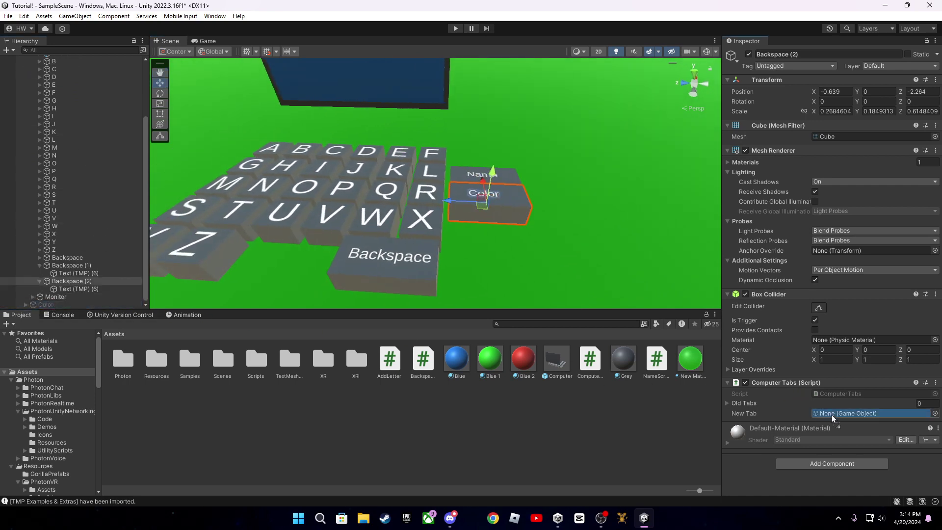
pyautogui.click(738, 402)
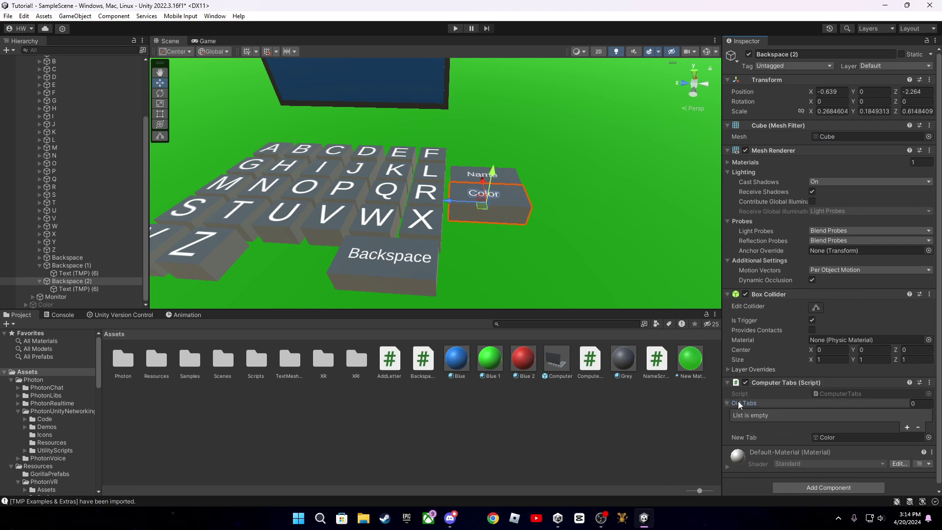
pyautogui.click(908, 428)
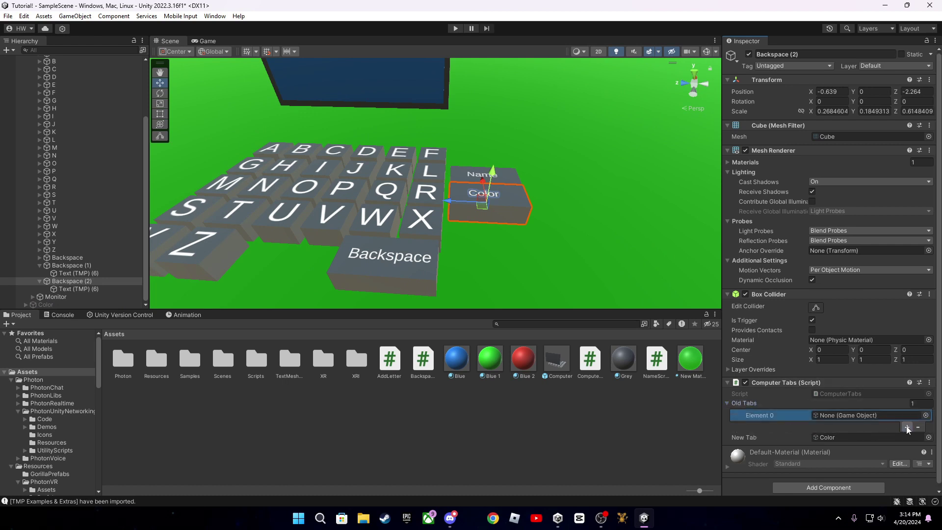
pyautogui.scroll(5, 73, 247)
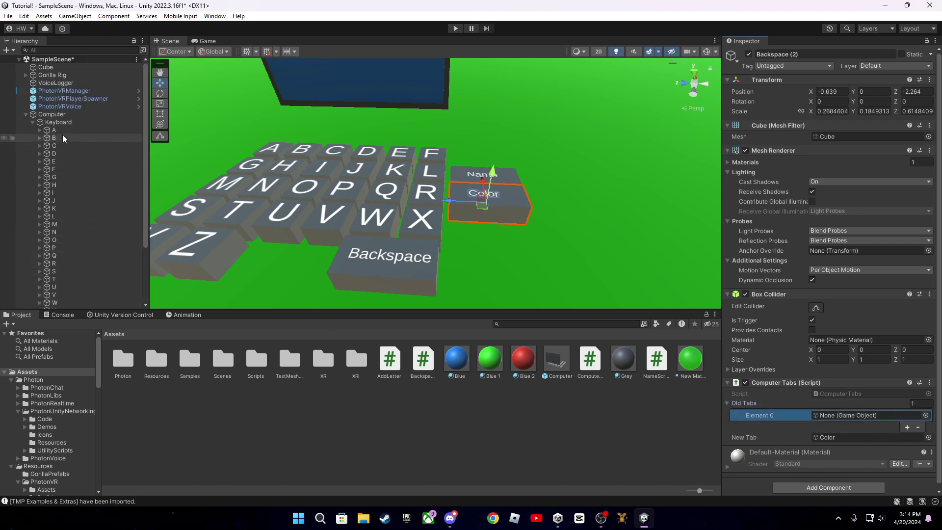
pyautogui.moveTo(51, 115); pyautogui.dragTo(869, 416)
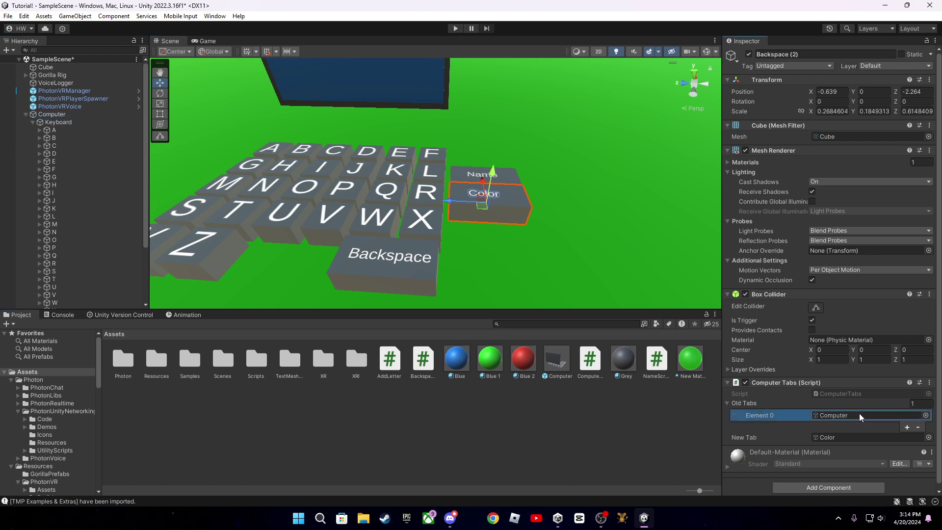
pyautogui.moveTo(516, 221)
pyautogui.mouseDown(button='right')
pyautogui.moveTo(405, 273)
pyautogui.moveTo(514, 239)
pyautogui.mouseUp(button='right')
# Step: Set the Name key's New Tab to Computer and Old Tabs Element 0 to Color
pyautogui.click(438, 256)
pyautogui.moveTo(473, 218); pyautogui.dragTo(488, 217)
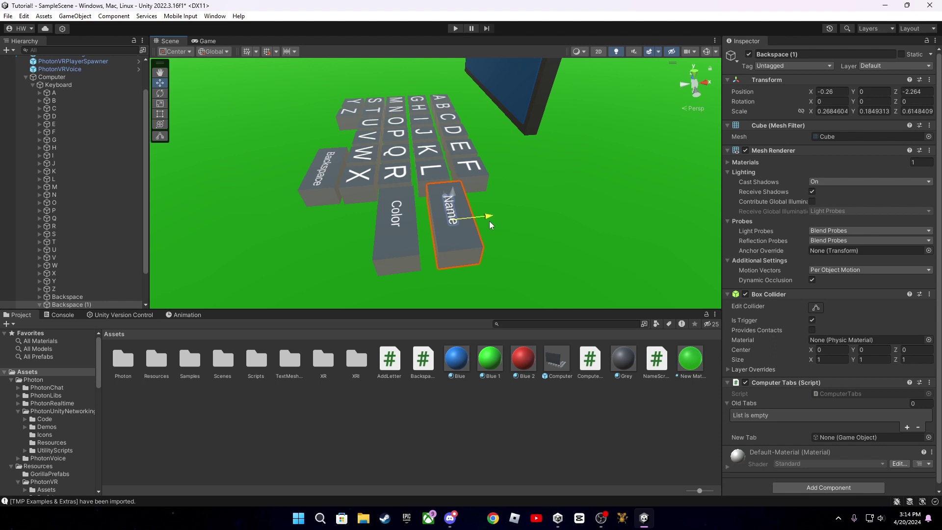
pyautogui.click(929, 437)
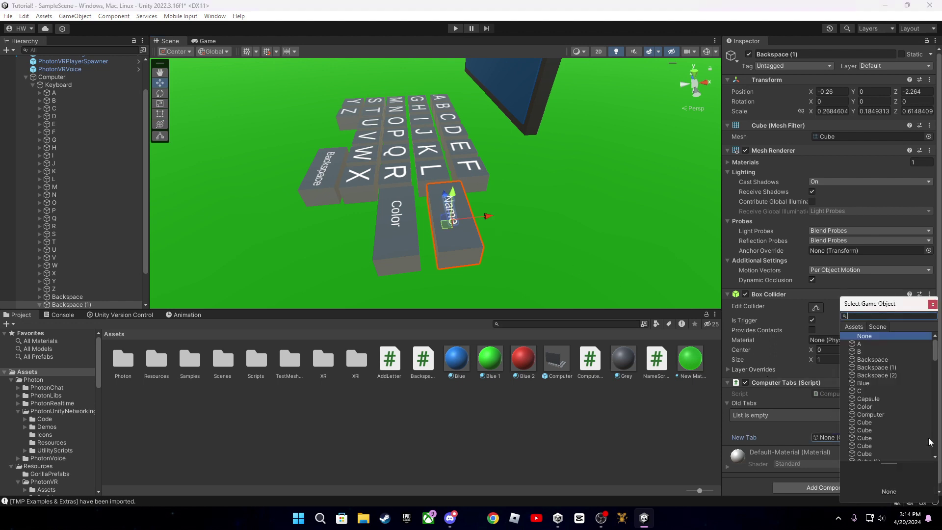
pyautogui.doubleClick(879, 416)
pyautogui.click(907, 428)
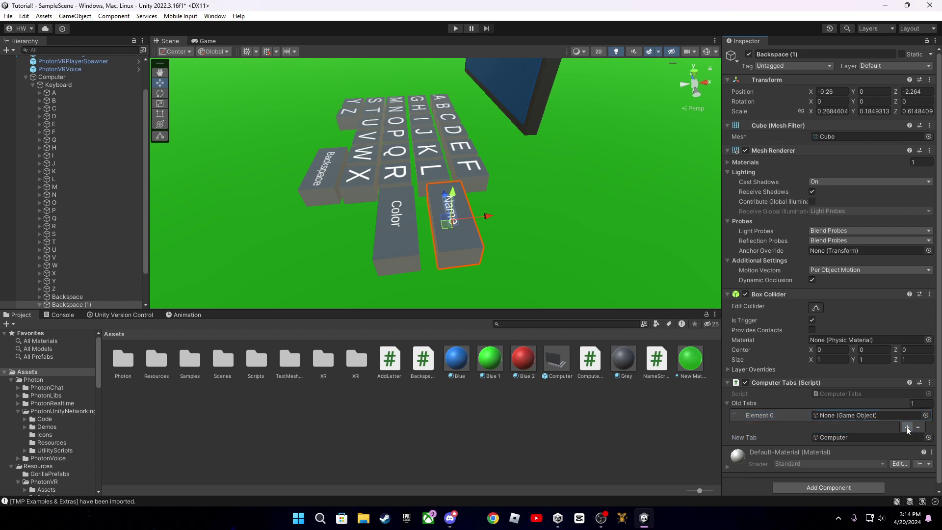
pyautogui.click(929, 415)
pyautogui.doubleClick(870, 407)
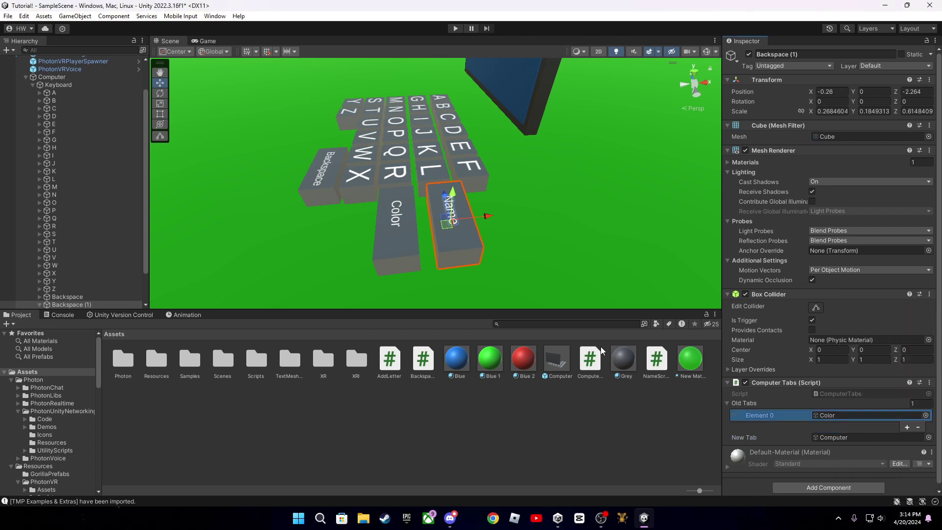
pyautogui.moveTo(442, 184); pyautogui.dragTo(516, 221, button='right')
# Step: Save the scene from the File menu
pyautogui.click(8, 17)
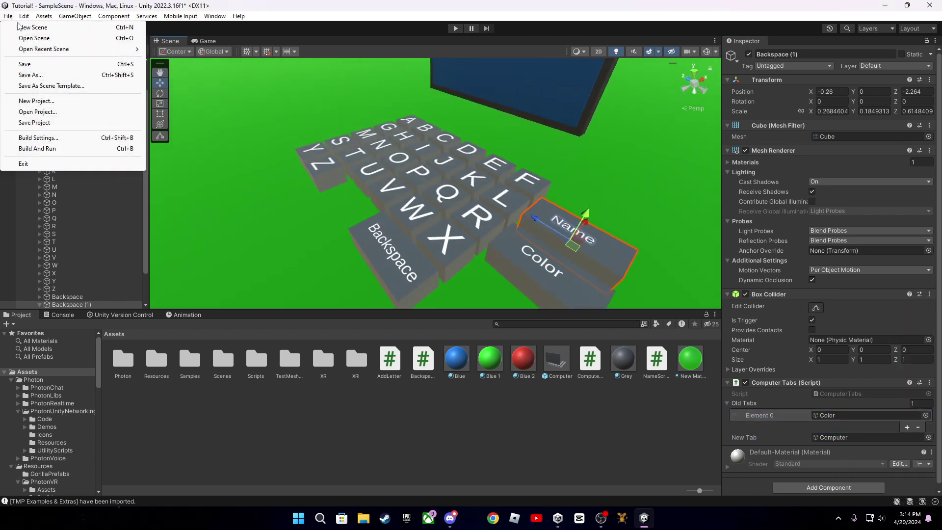
pyautogui.click(24, 65)
pyautogui.moveTo(442, 184); pyautogui.dragTo(634, 212, button='right')
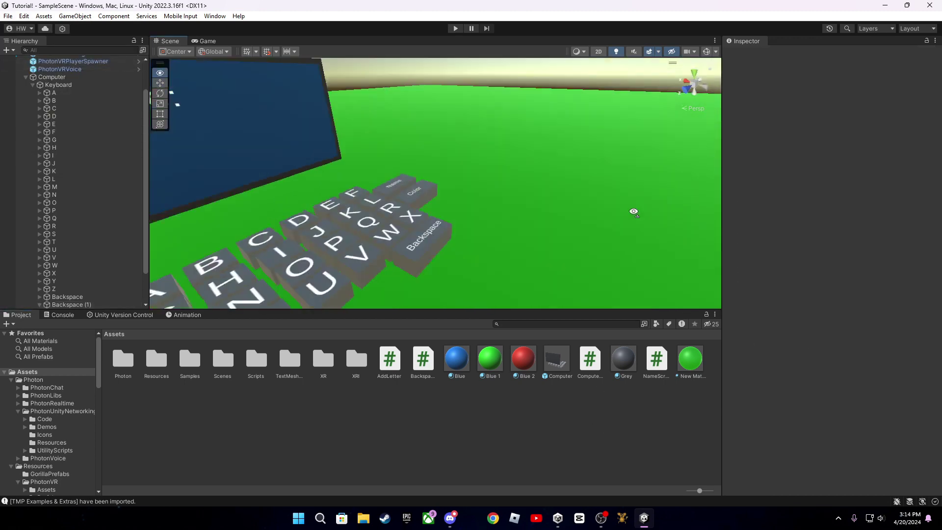
pyautogui.scroll(-3, 634, 212)
# Step: Select both hand controllers and begin adding a new 'Hand Tag' tag
pyautogui.click(26, 77)
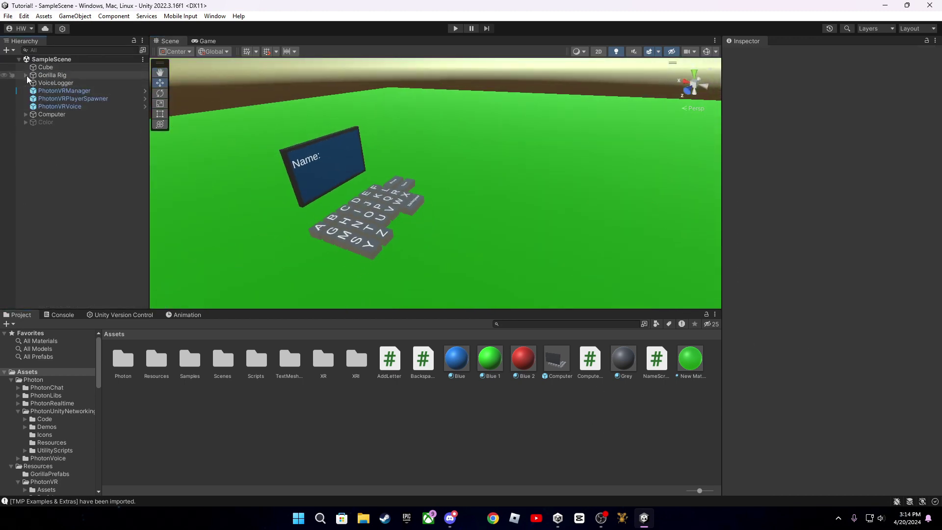
pyautogui.click(27, 75)
pyautogui.click(62, 99)
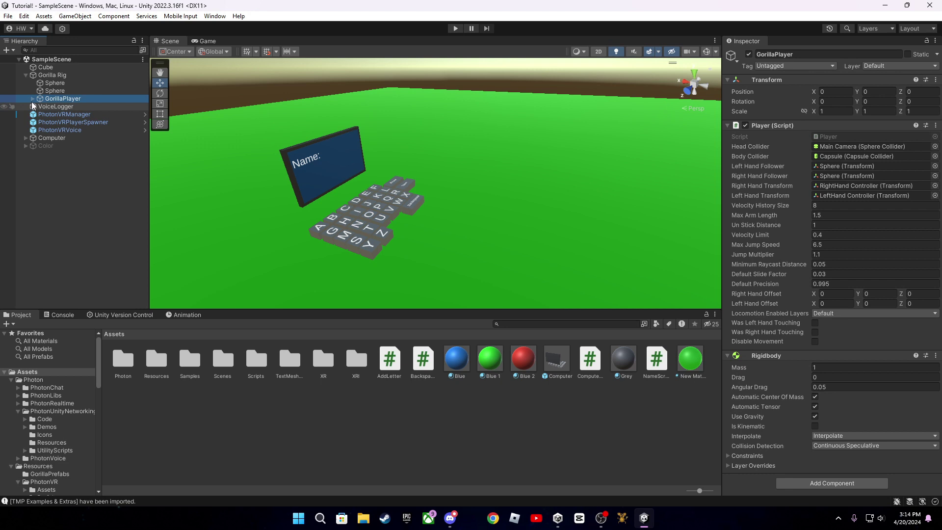
pyautogui.click(79, 114)
pyautogui.keyDown('shift'); pyautogui.click(90, 122); pyautogui.keyUp('shift')
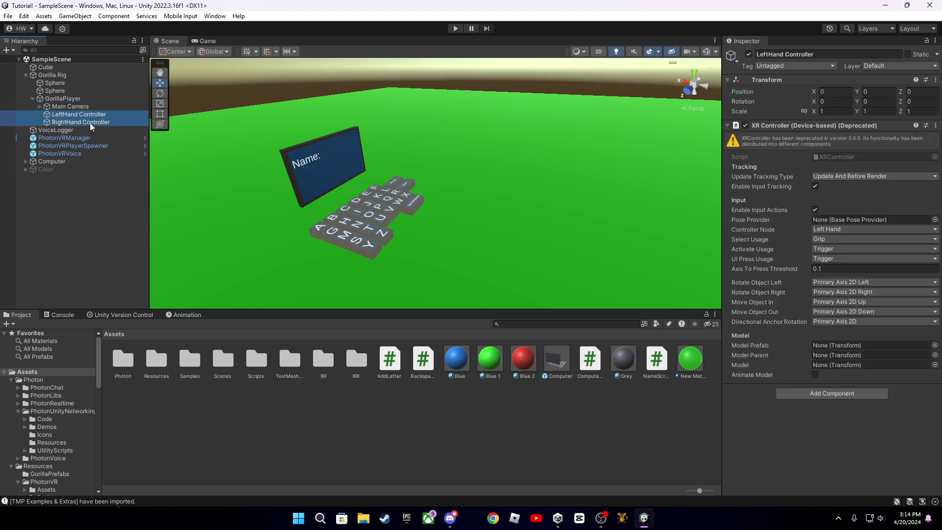
pyautogui.click(780, 66)
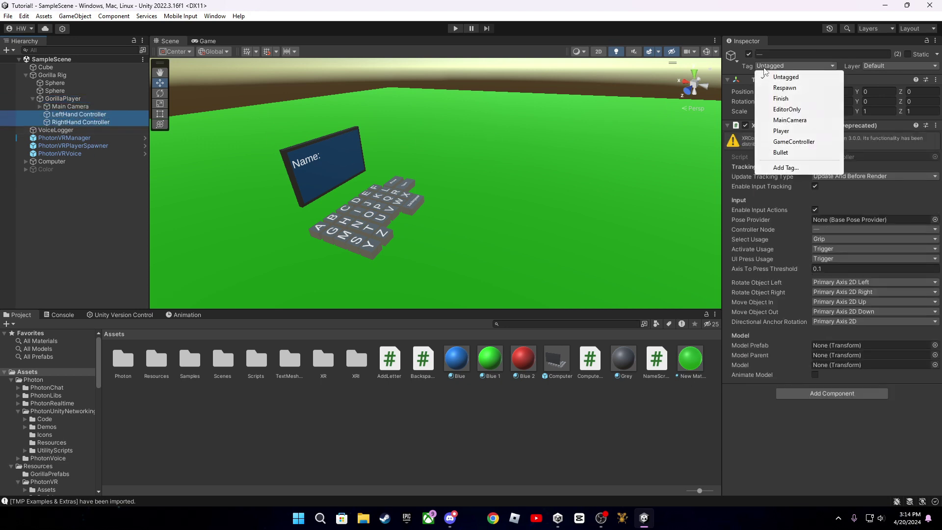
pyautogui.click(799, 170)
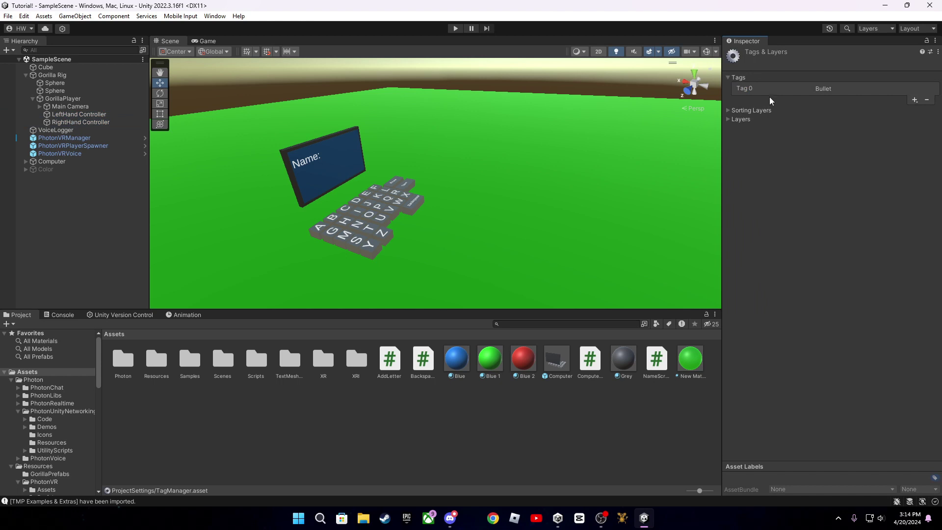
pyautogui.click(914, 99)
pyautogui.write('Hand T')
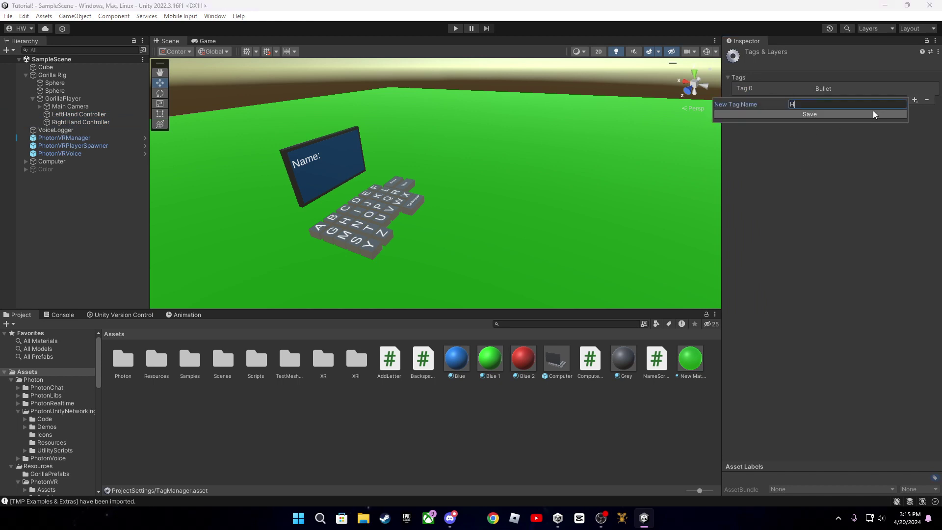
pyautogui.write('ag')
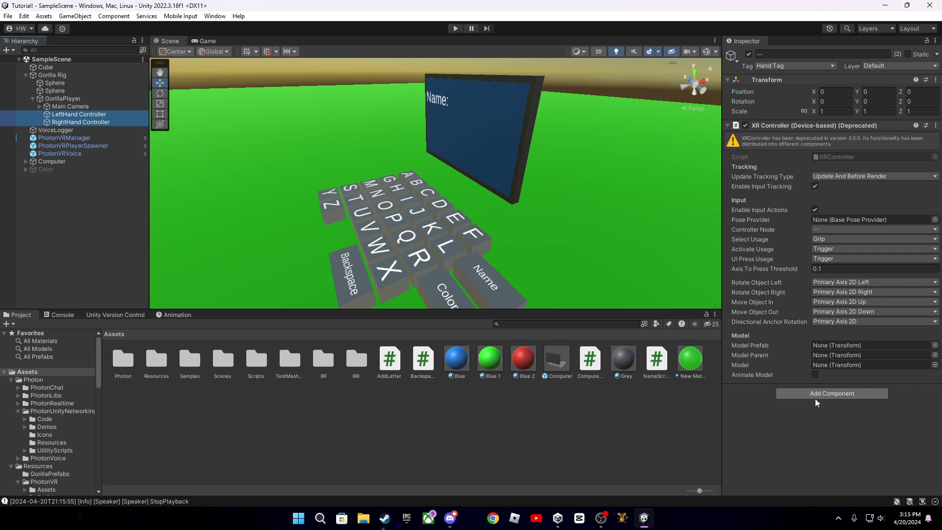
# Step: Add a trigger Sphere Collider to both hand controllers, entering radius 0.06
pyautogui.click(820, 395)
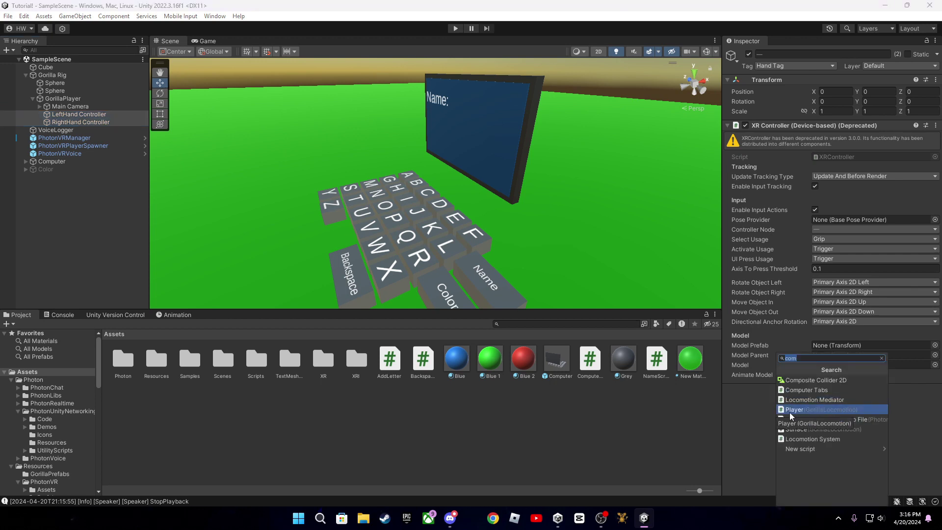
pyautogui.write('sp')
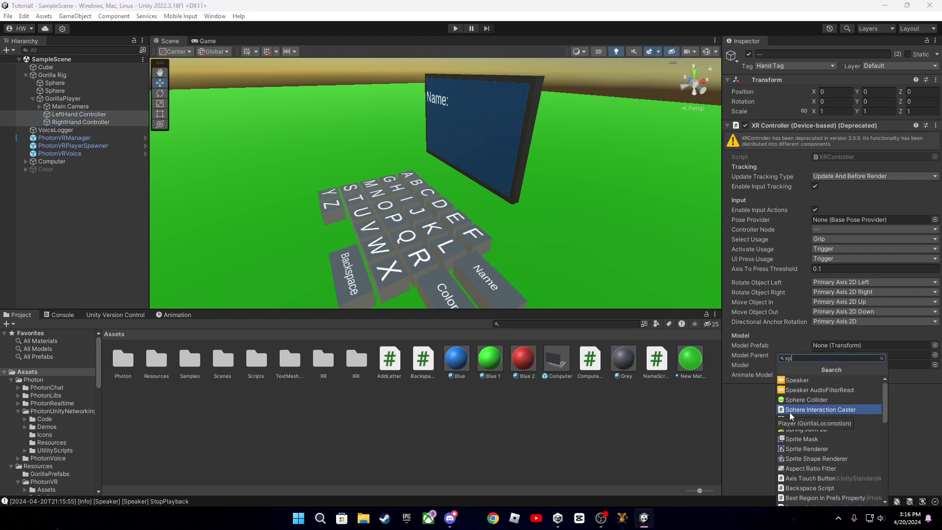
pyautogui.click(815, 400)
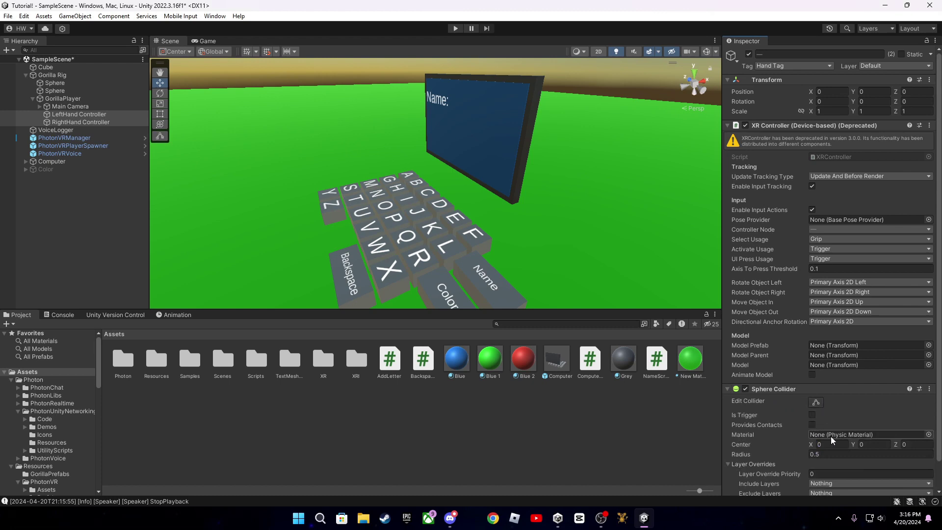
pyautogui.scroll(-2, 830, 437)
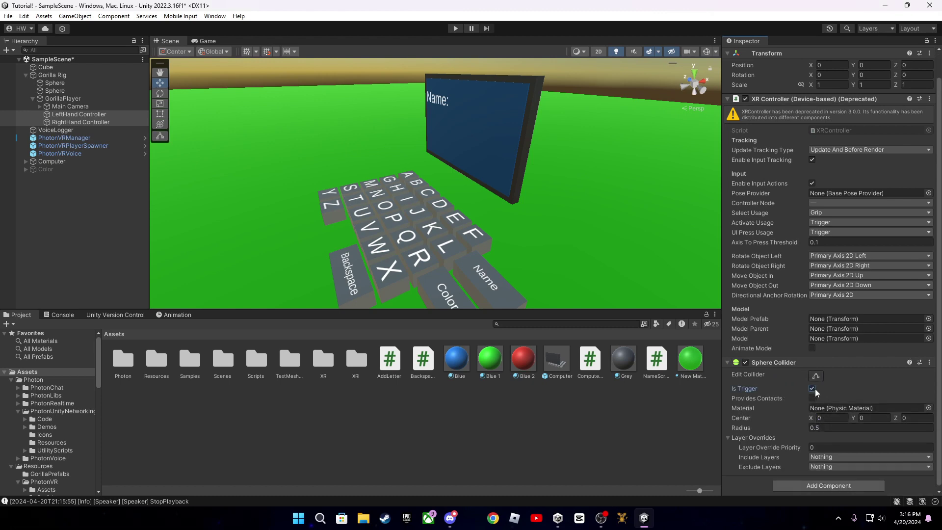
pyautogui.moveTo(516, 220)
pyautogui.mouseDown(button='right')
pyautogui.moveTo(560, 280)
pyautogui.moveTo(608, 304)
pyautogui.mouseUp(button='right')
pyautogui.click(840, 427)
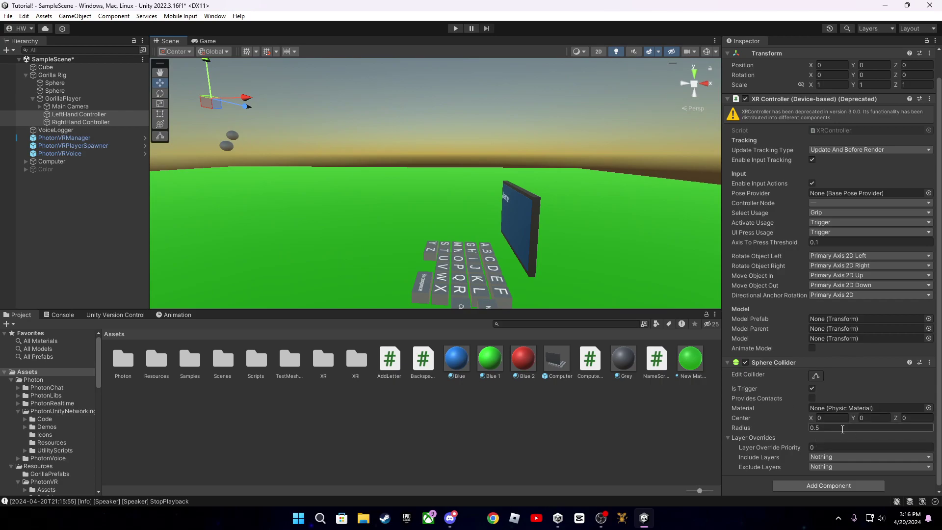
pyautogui.write('0.')
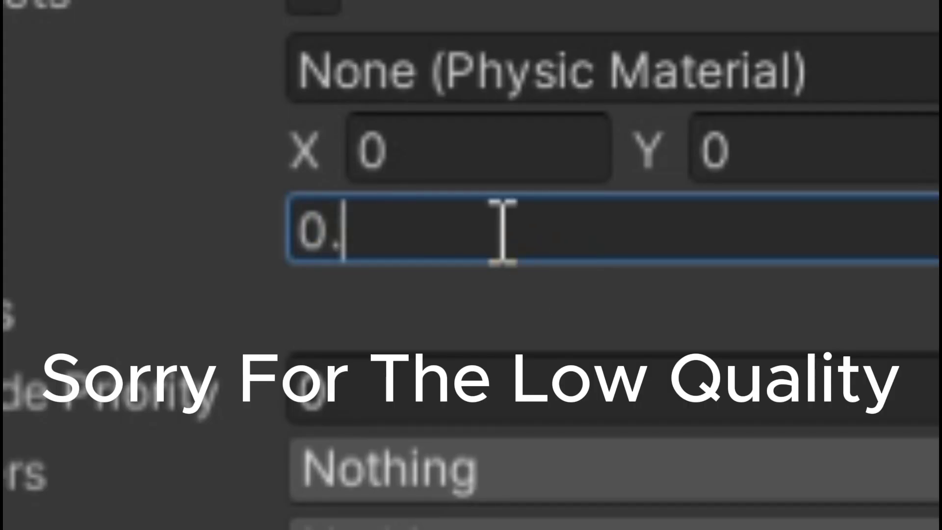
pyautogui.write('06')
# Step: Commit the 0.06 radius and name user layers 6 and 7 Left Hand and Right Hand
pyautogui.press('Return')
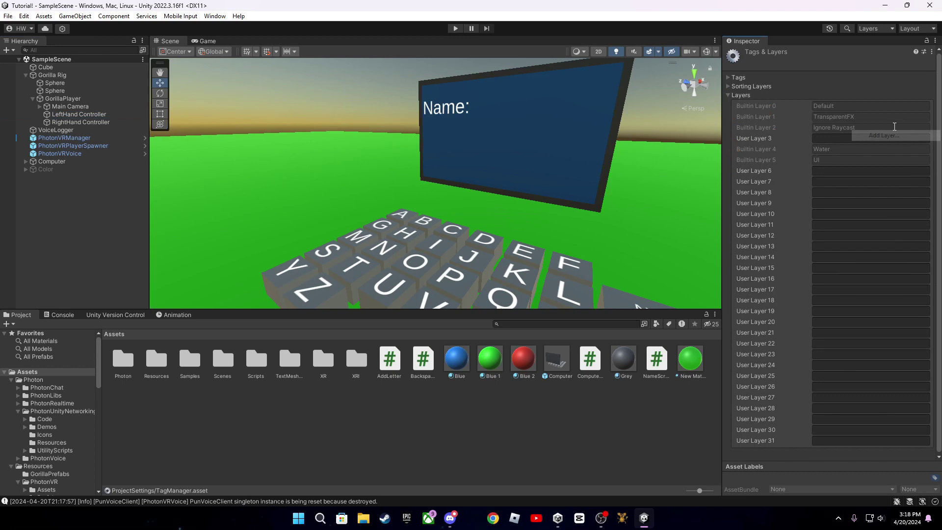
pyautogui.click(847, 171)
pyautogui.write('Left Hand')
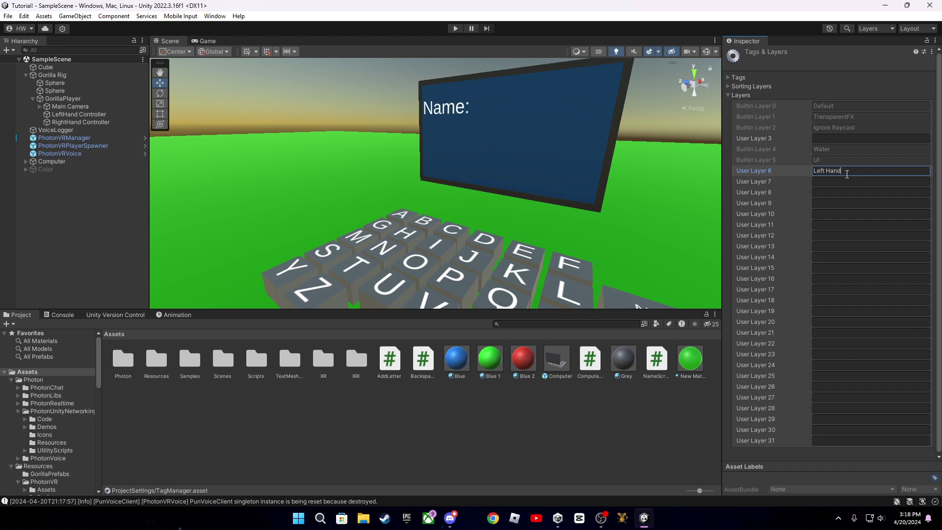
pyautogui.click(833, 182)
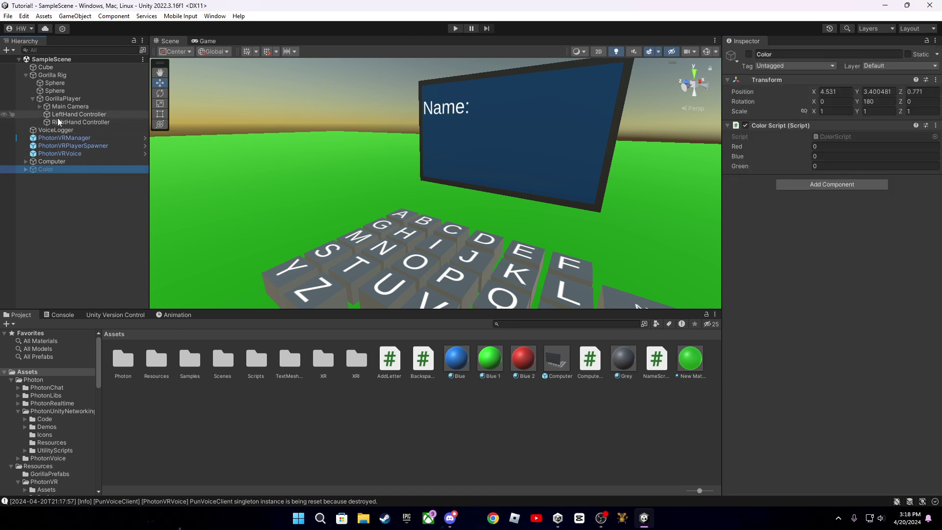
# Step: Put the LeftHand Controller on Left Hand and the RightHand Controller on Right Hand
pyautogui.click(74, 115)
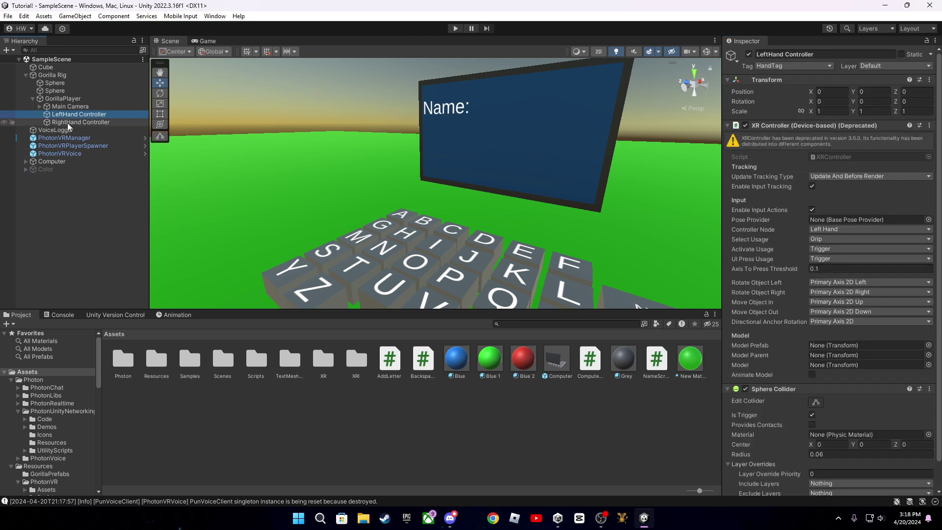
pyautogui.click(890, 66)
pyautogui.click(915, 133)
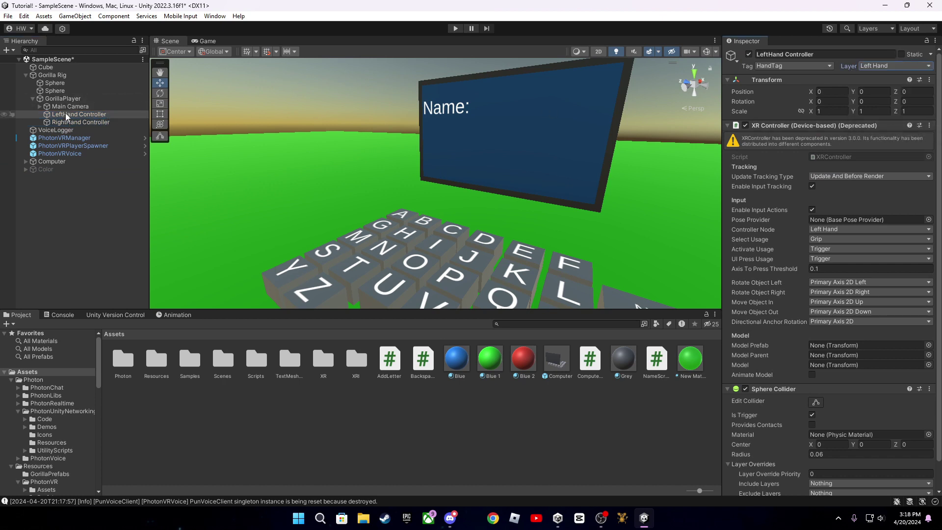
pyautogui.click(79, 123)
pyautogui.click(882, 66)
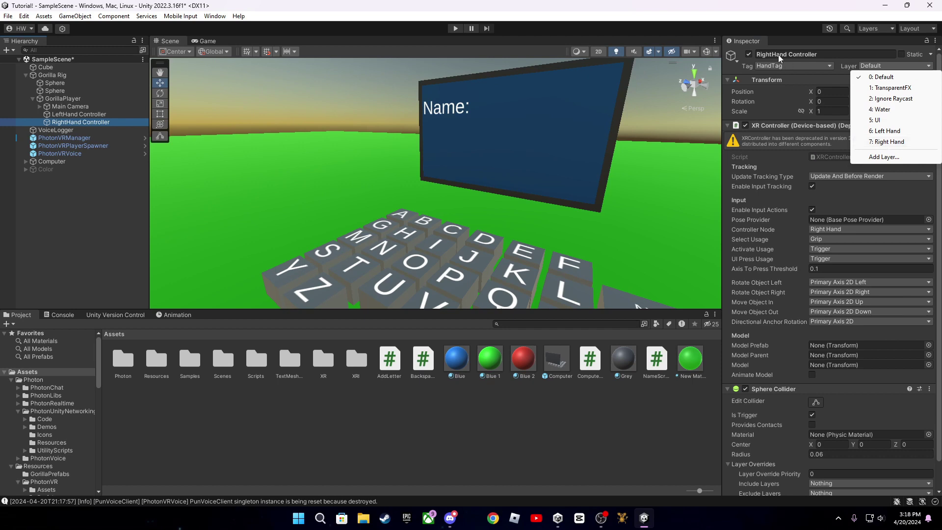
pyautogui.click(886, 142)
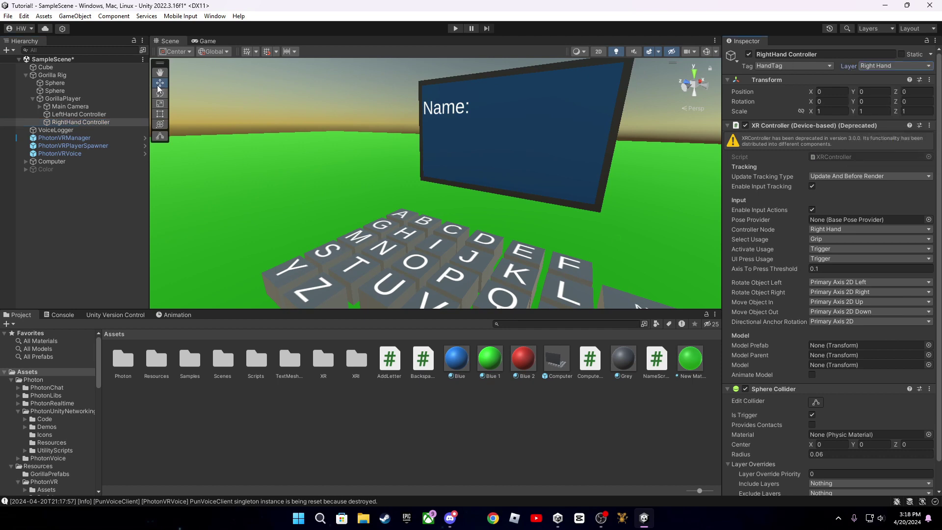
# Step: Save the scene from the File menu
pyautogui.click(8, 16)
pyautogui.click(29, 42)
pyautogui.click(24, 16)
# Step: In the Preset Manager, filter the XRI controller input presets by 'left' and 'right'
pyautogui.click(44, 337)
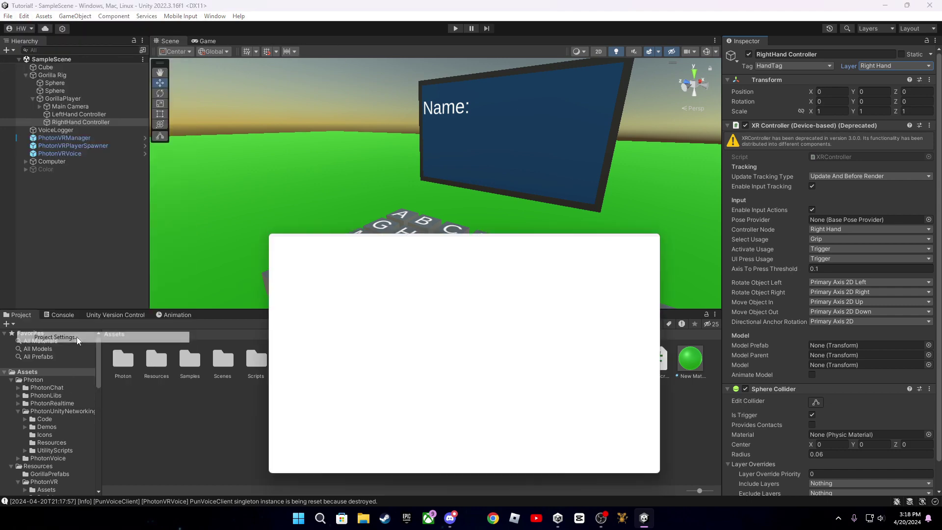
pyautogui.moveTo(385, 243); pyautogui.dragTo(387, 168)
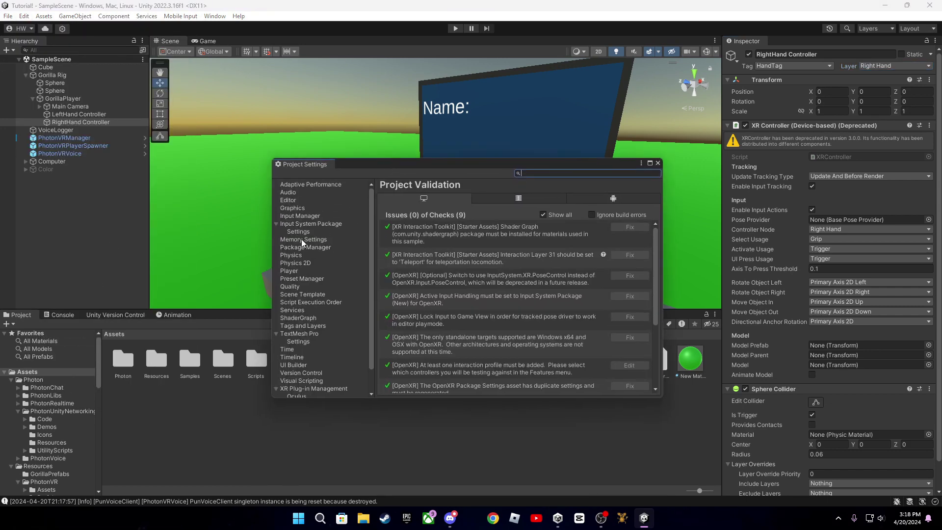
pyautogui.click(301, 239)
pyautogui.click(289, 271)
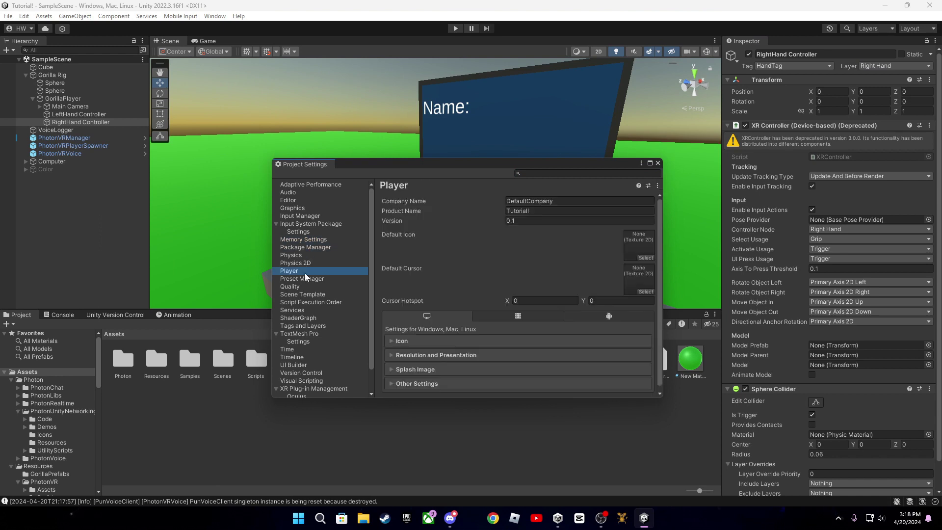
pyautogui.click(302, 279)
pyautogui.click(494, 324)
pyautogui.write('left')
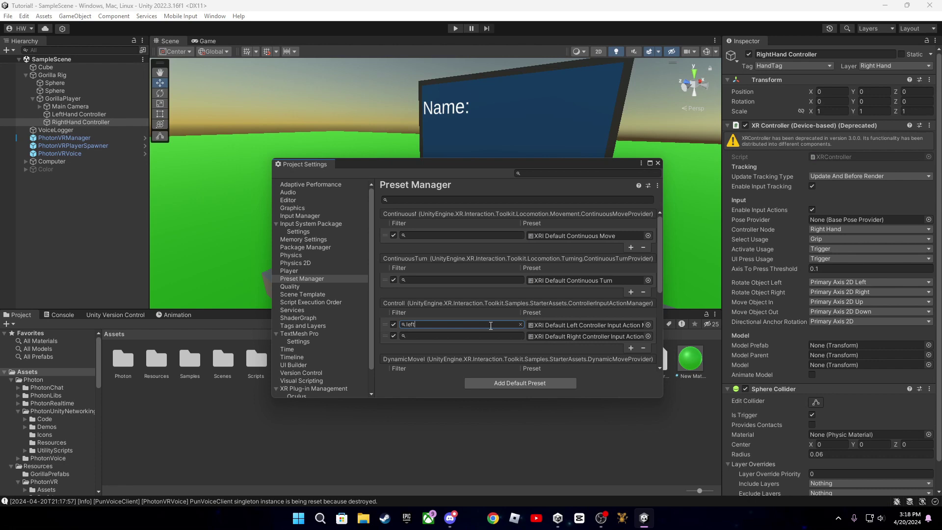
pyautogui.click(472, 336)
pyautogui.write('right')
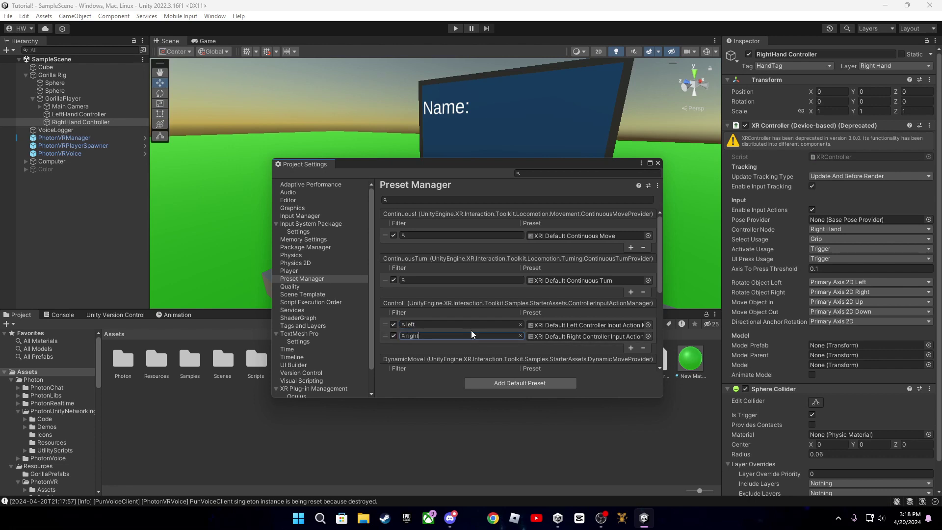
# Step: Save the changes and close the Project Settings window
pyautogui.click(8, 16)
pyautogui.click(44, 65)
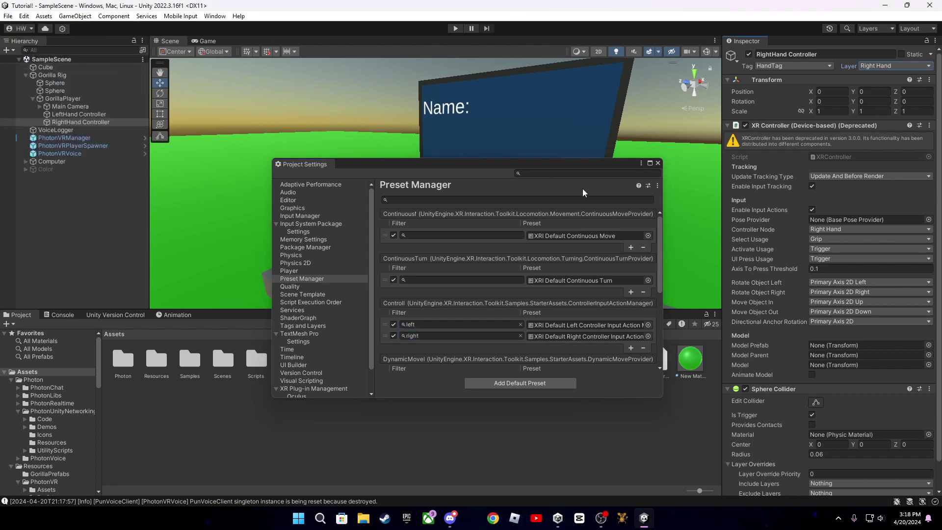
pyautogui.scroll(-2, 611, 284)
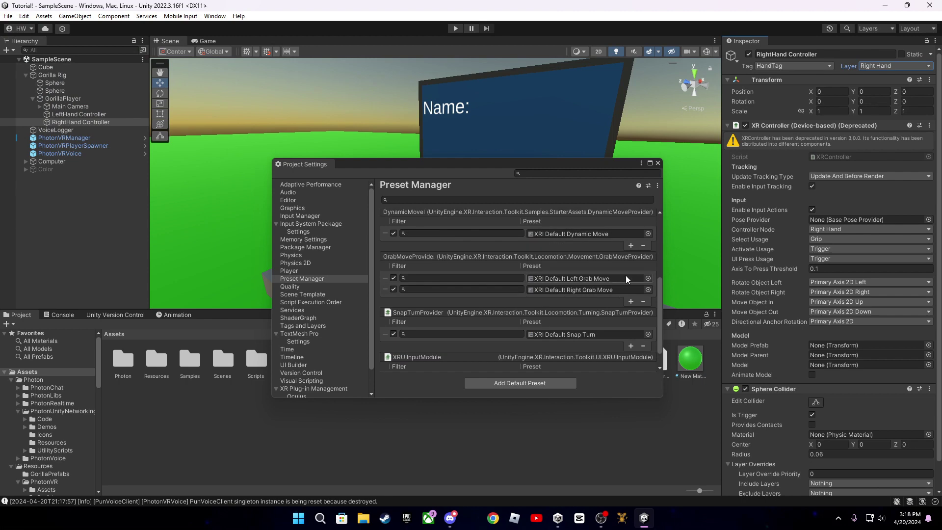
pyautogui.scroll(-2, 626, 275)
pyautogui.scroll(-1, 625, 273)
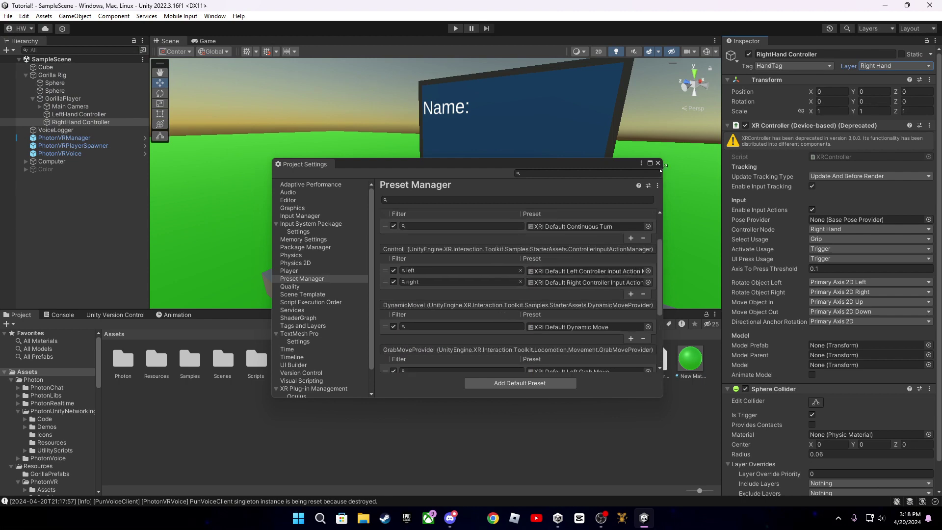
pyautogui.click(658, 164)
# Step: Save the scene and enter Play mode
pyautogui.click(7, 16)
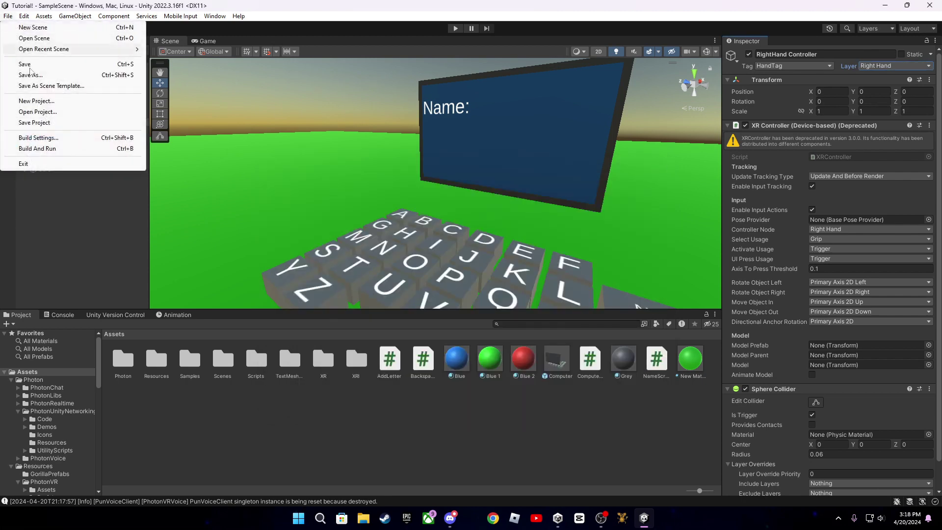
pyautogui.click(30, 66)
pyautogui.click(455, 29)
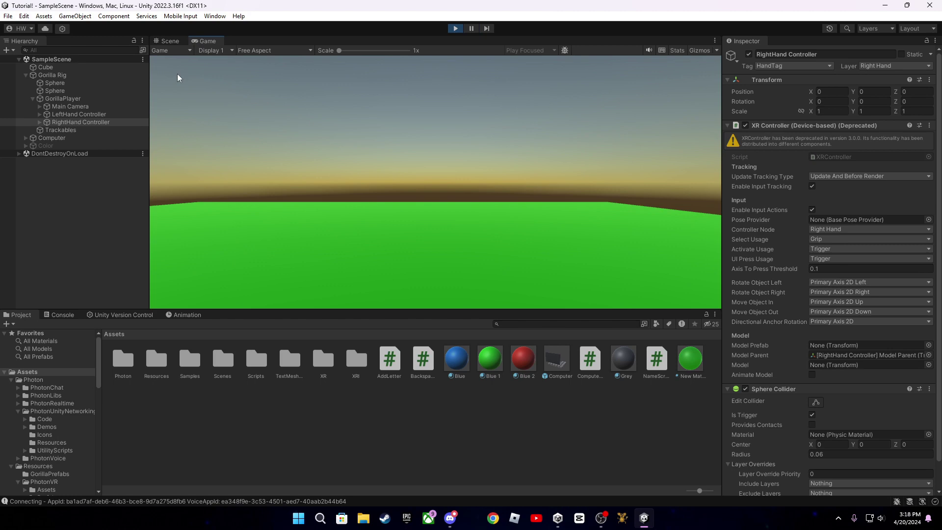
# Step: In the Scene view, move GorillaPlayer to the computer and type a name with the left hand
pyautogui.click(169, 40)
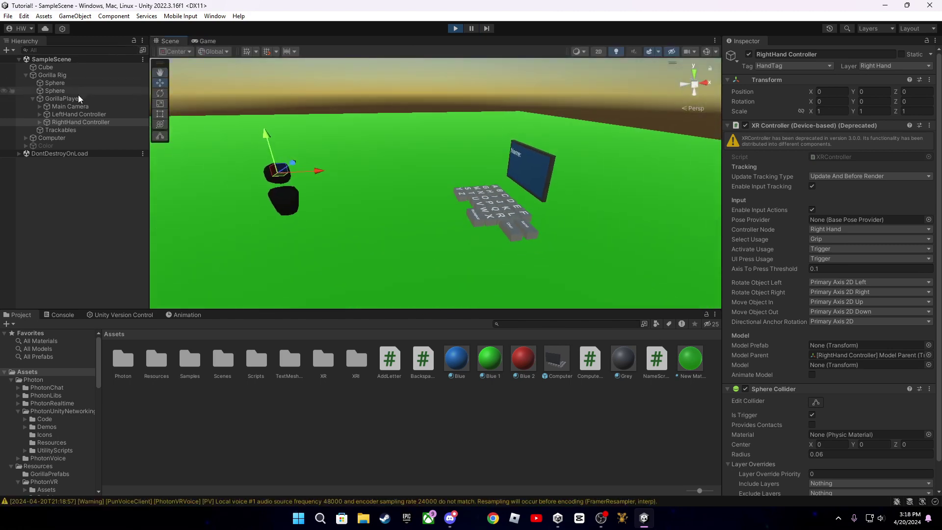
pyautogui.click(62, 99)
pyautogui.moveTo(319, 196); pyautogui.dragTo(452, 195)
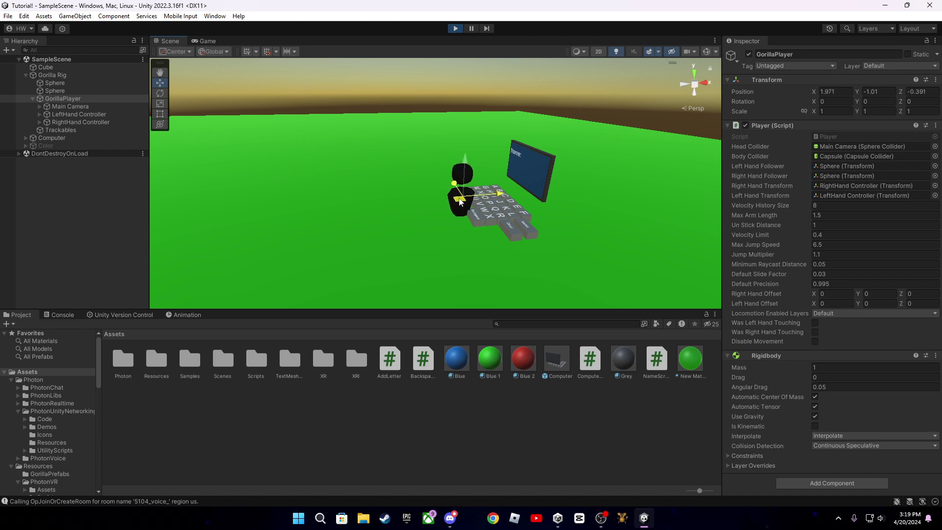
pyautogui.scroll(3, 442, 199)
pyautogui.click(70, 106)
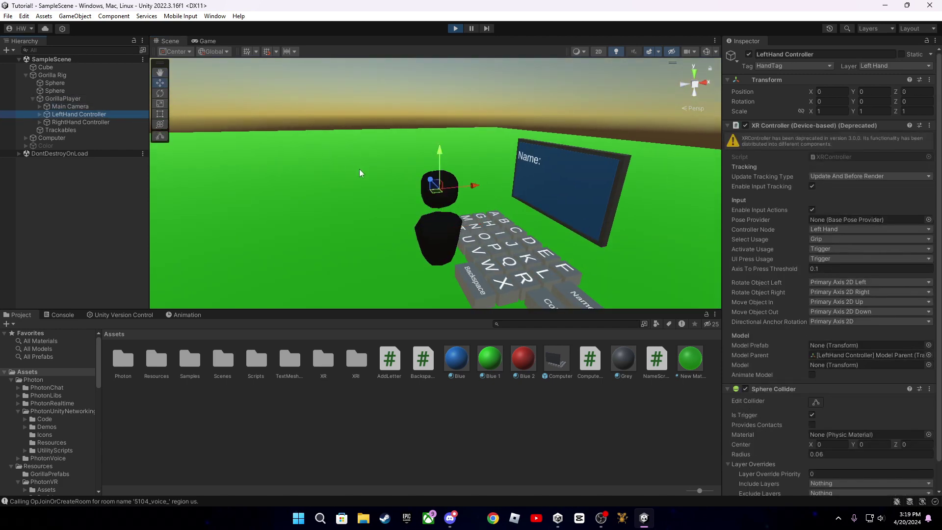
pyautogui.moveTo(442, 193)
pyautogui.mouseDown()
pyautogui.moveTo(491, 213)
pyautogui.moveTo(501, 206)
pyautogui.mouseUp()
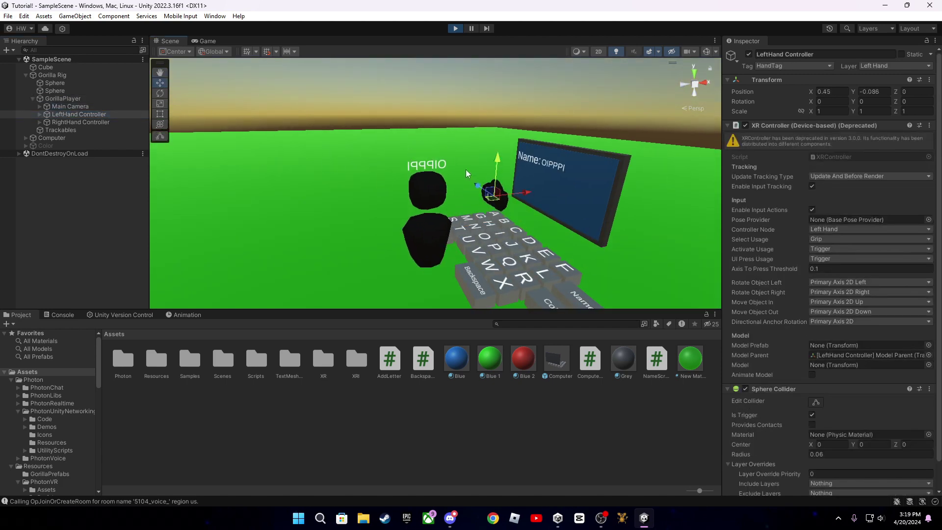
pyautogui.moveTo(501, 206)
pyautogui.mouseDown(button='right')
pyautogui.moveTo(432, 211)
pyautogui.moveTo(368, 199)
pyautogui.mouseUp(button='right')
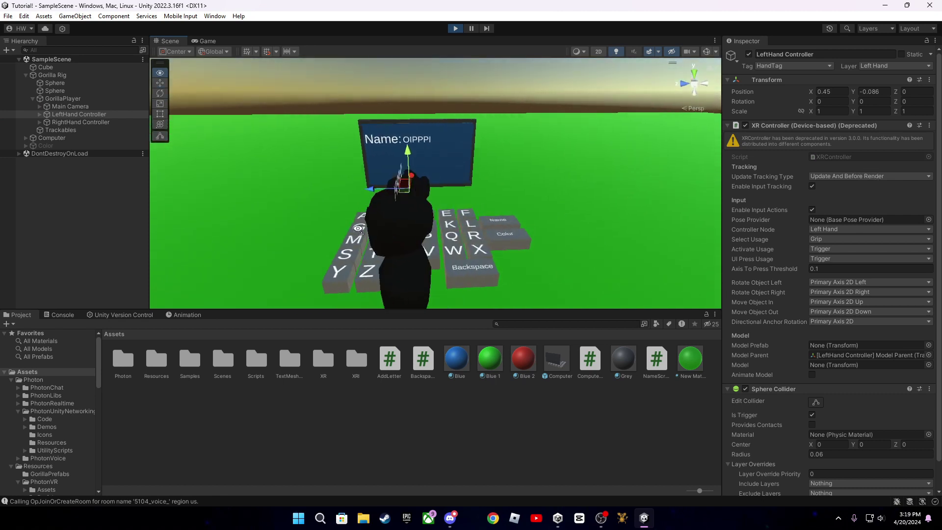
# Step: Press the Color tab with the hand and inspect its number keys
pyautogui.moveTo(368, 193); pyautogui.dragTo(479, 213)
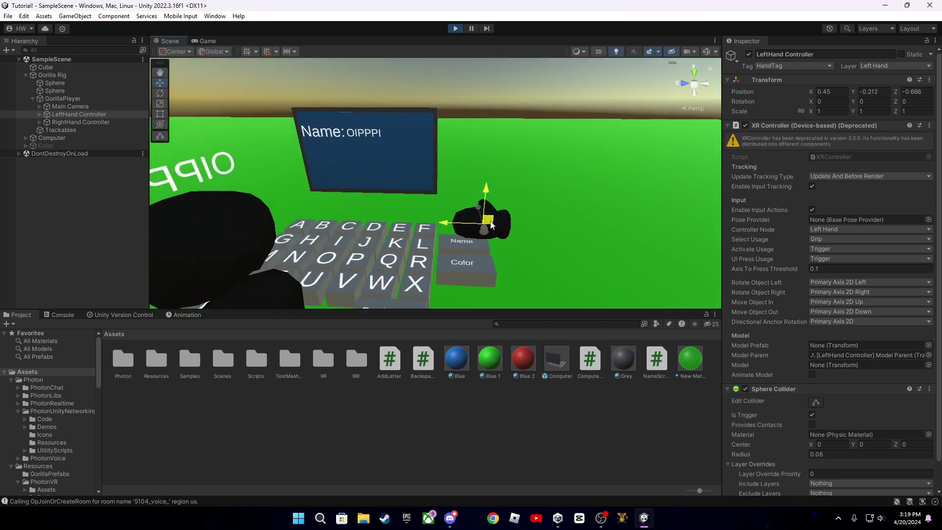
pyautogui.moveTo(479, 214)
pyautogui.mouseDown(button='right')
pyautogui.moveTo(418, 218)
pyautogui.moveTo(517, 199)
pyautogui.mouseUp(button='right')
pyautogui.moveTo(480, 191); pyautogui.dragTo(472, 199)
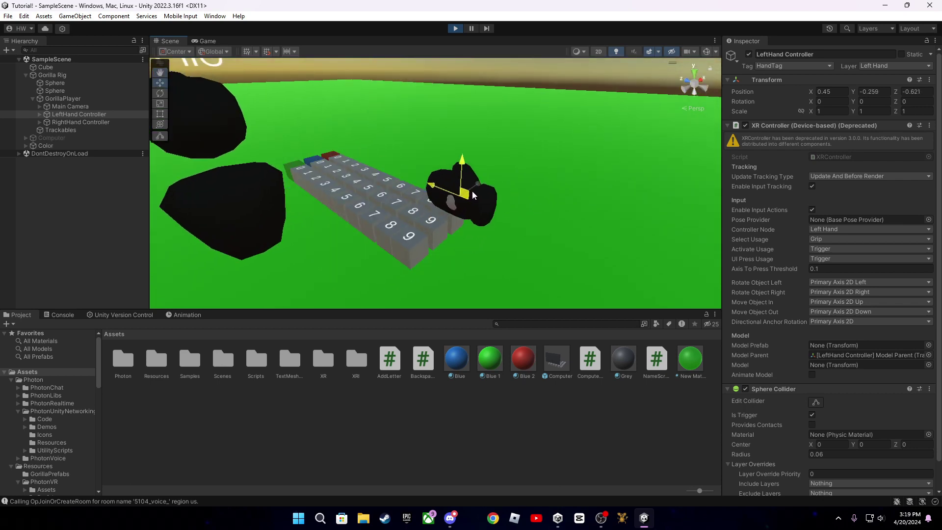
pyautogui.moveTo(457, 191)
pyautogui.mouseDown(button='right')
pyautogui.moveTo(515, 184)
pyautogui.moveTo(630, 240)
pyautogui.moveTo(552, 153)
pyautogui.moveTo(492, 195)
pyautogui.moveTo(486, 188)
pyautogui.mouseUp(button='right')
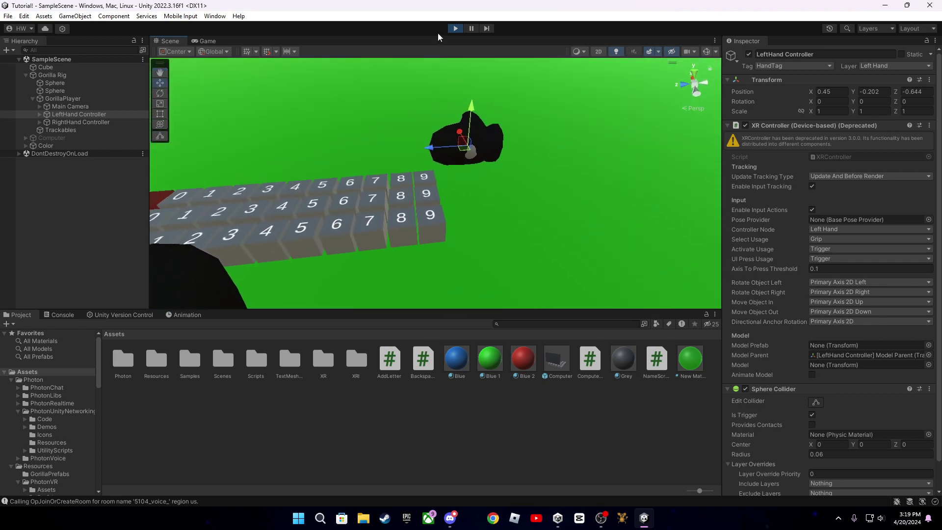
# Step: Stop Play mode and expand Computer > Keyboard to locate Backspace (1) and (2)
pyautogui.click(455, 28)
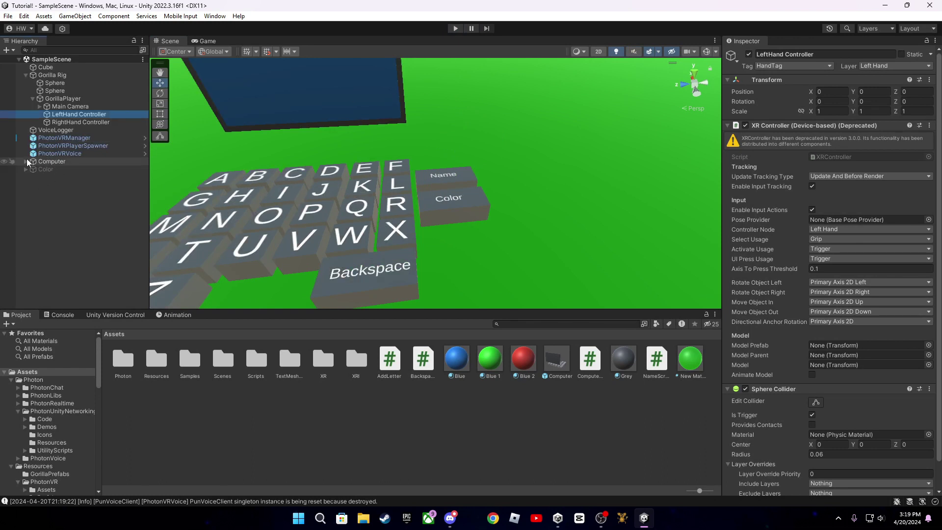
pyautogui.click(27, 161)
pyautogui.click(39, 169)
pyautogui.scroll(-5, 69, 190)
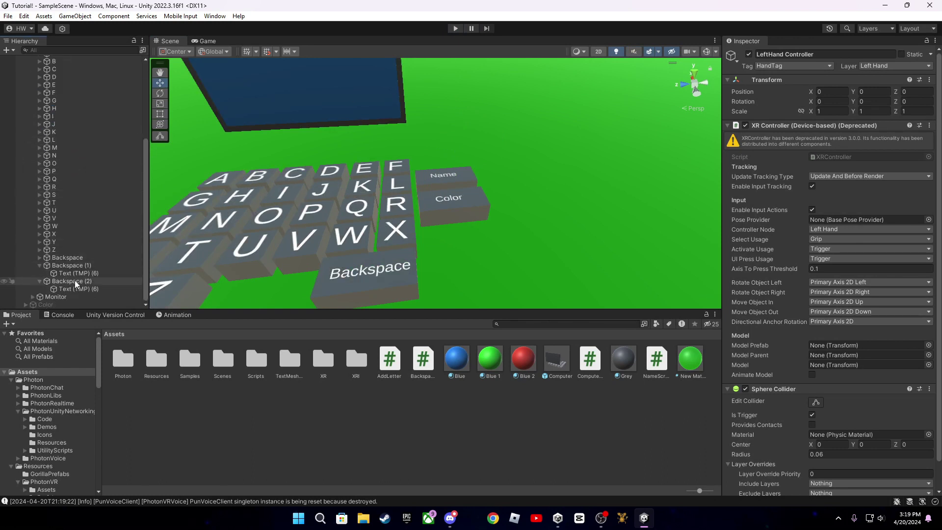
pyautogui.click(74, 267)
pyautogui.click(76, 272)
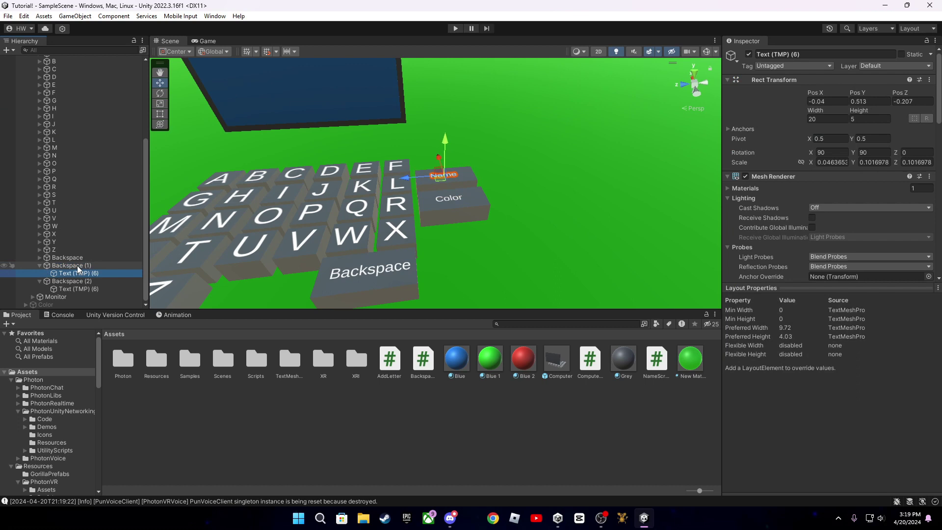
pyautogui.click(41, 266)
pyautogui.click(40, 280)
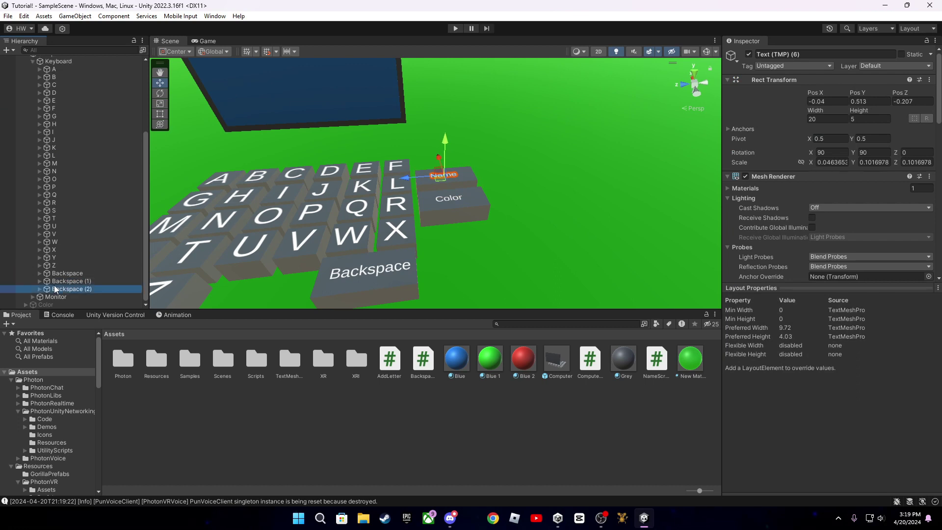
# Step: Drag Backspace (1) and Backspace (2) out of Keyboard to the scene root
pyautogui.keyDown('shift'); pyautogui.click(67, 288); pyautogui.keyUp('shift')
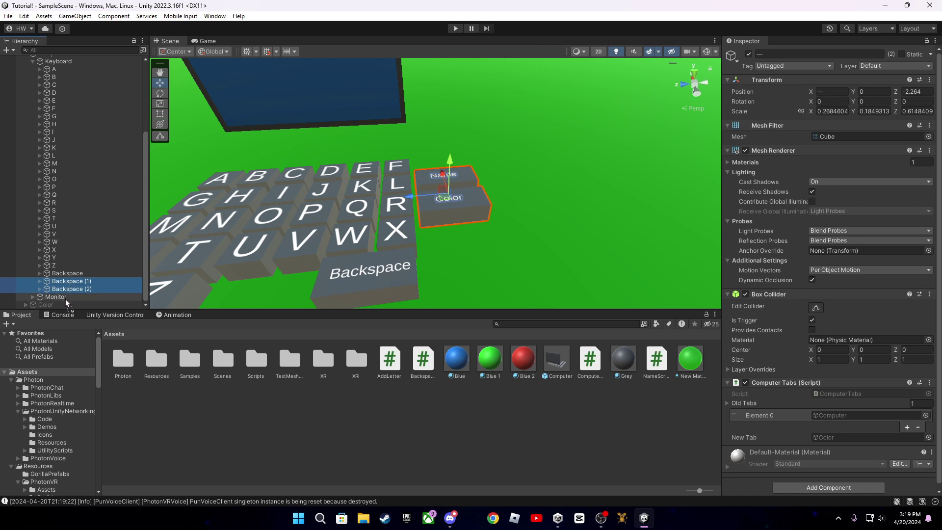
pyautogui.moveTo(67, 289); pyautogui.dragTo(66, 301)
pyautogui.moveTo(38, 263); pyautogui.dragTo(36, 188)
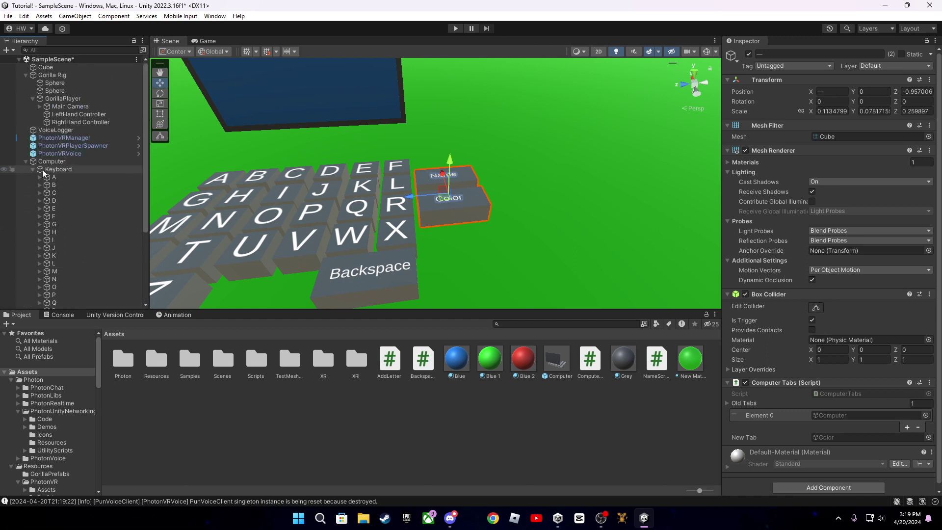
pyautogui.click(26, 161)
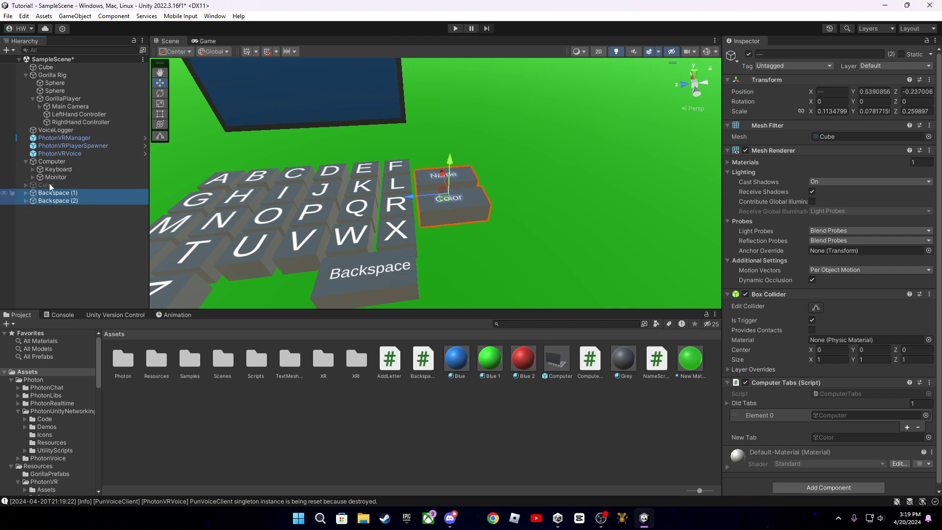
pyautogui.moveTo(66, 188); pyautogui.dragTo(44, 205)
pyautogui.click(59, 225)
pyautogui.click(65, 177)
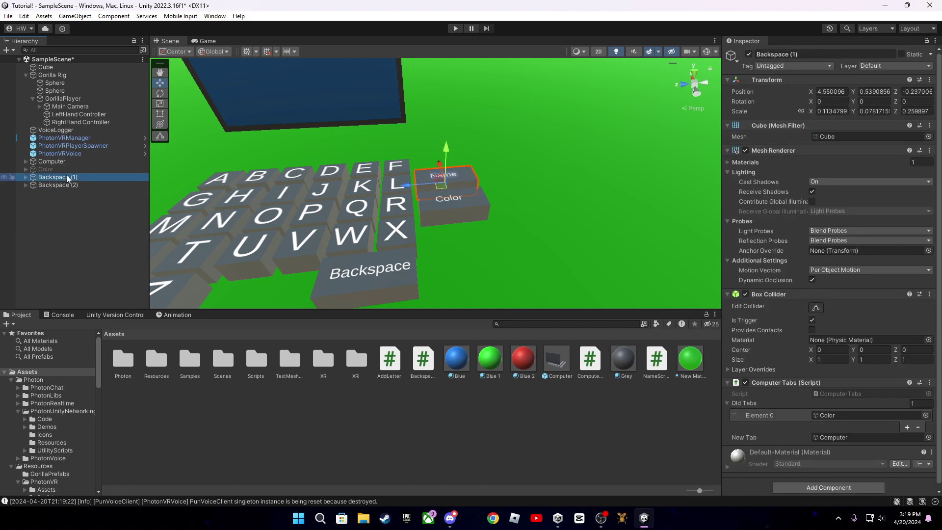
pyautogui.click(117, 199)
pyautogui.click(115, 171)
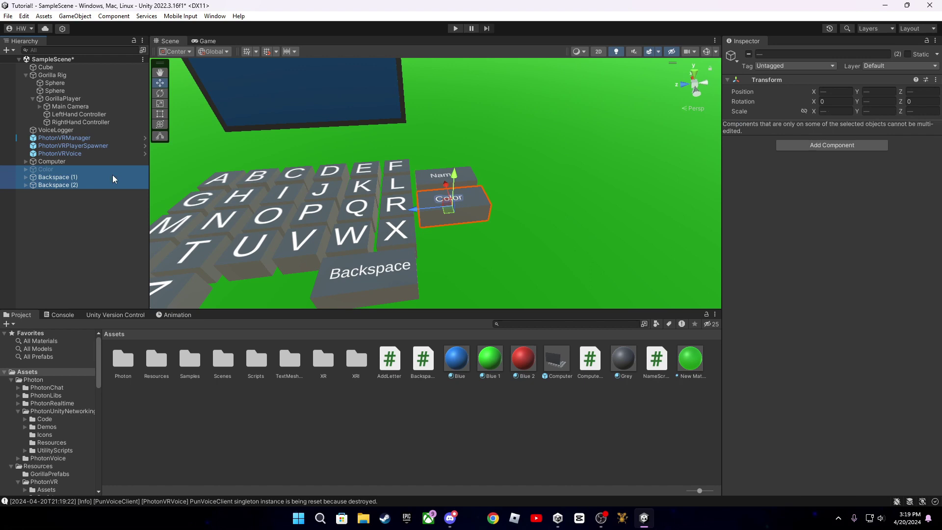
# Step: Rename Backspace (1) to 'name tab'
pyautogui.keyDown('ctrl'); pyautogui.click(107, 179); pyautogui.keyUp('ctrl')
pyautogui.click(106, 179)
pyautogui.click(832, 54)
pyautogui.write('name tab')
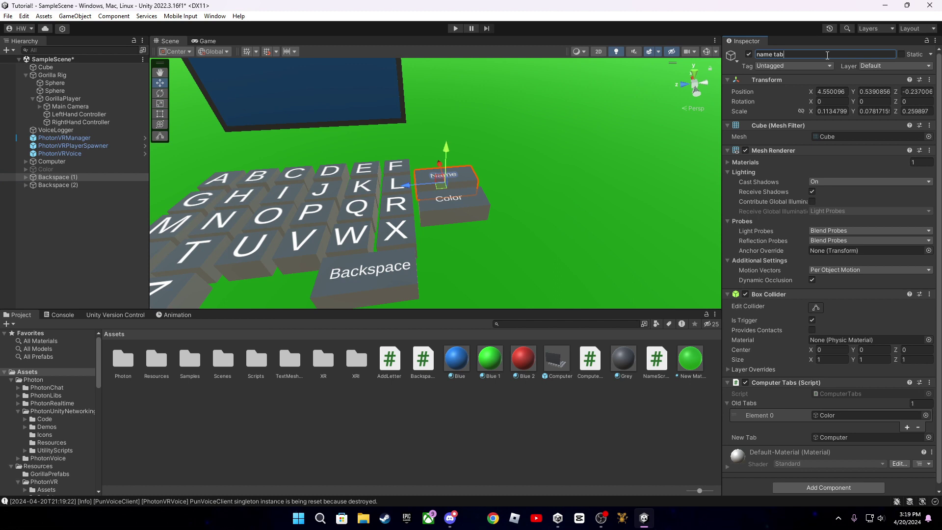
pyautogui.press('Return')
pyautogui.click(112, 221)
# Step: Rename Backspace (2) to 'color tab' and select it
pyautogui.click(52, 177)
pyautogui.click(92, 185)
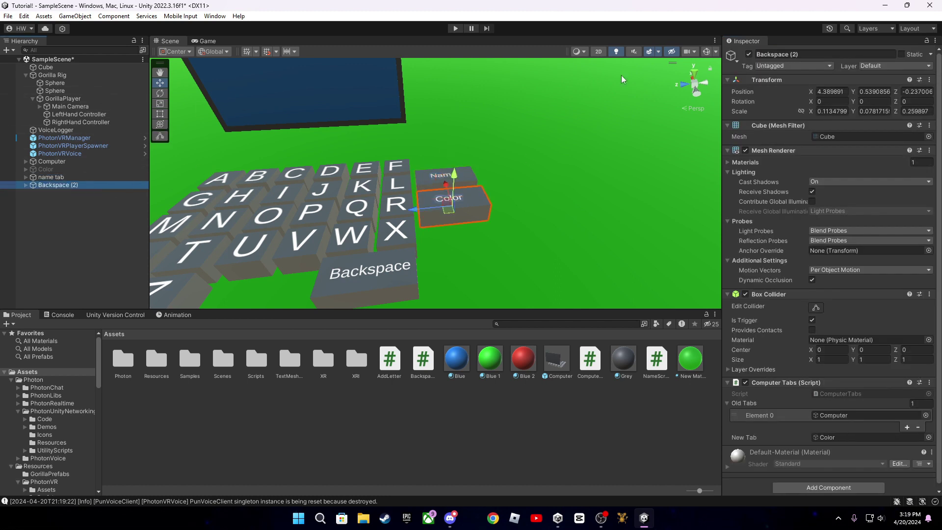
pyautogui.click(844, 56)
pyautogui.write('col')
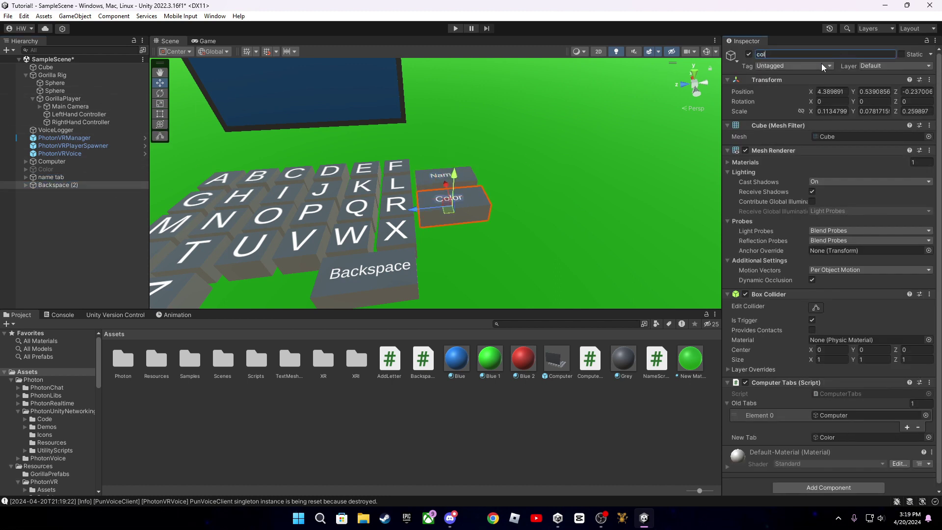
pyautogui.write('ortab')
pyautogui.press('Return')
pyautogui.click(77, 177)
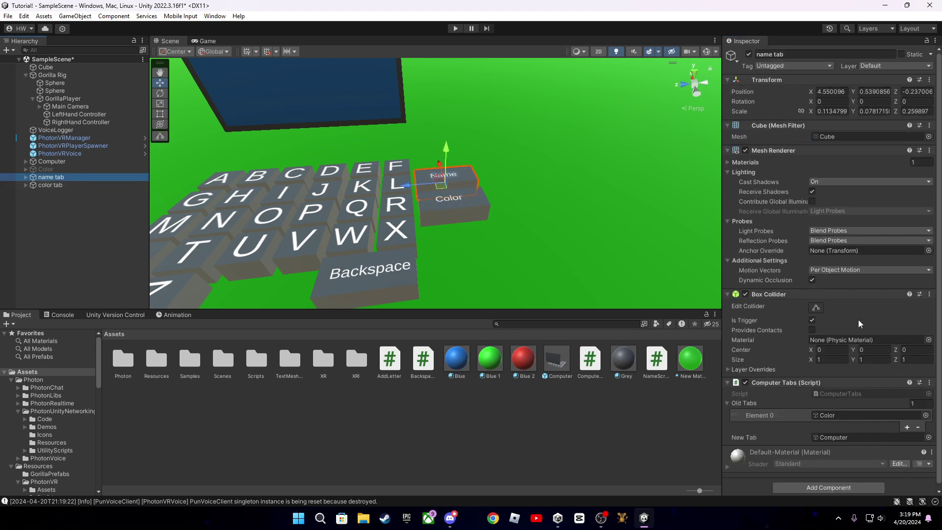
pyautogui.click(84, 185)
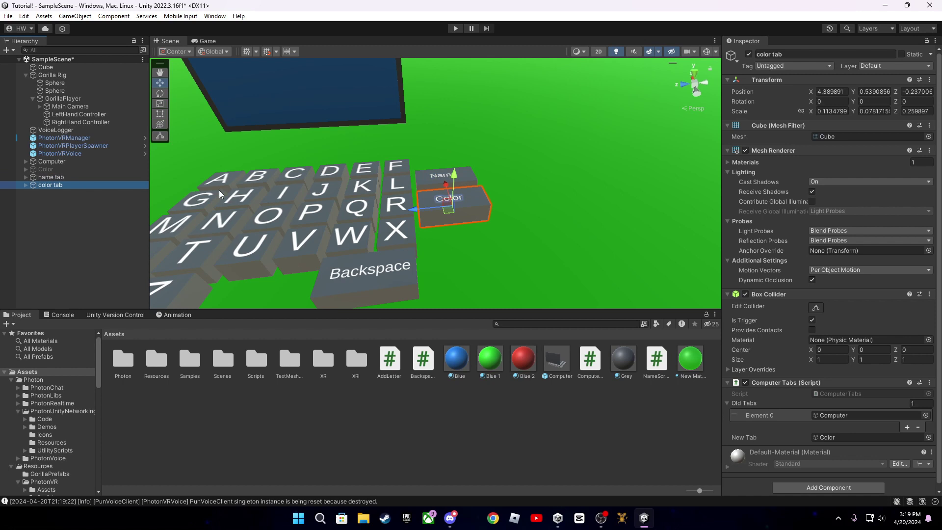
pyautogui.scroll(2, 279, 192)
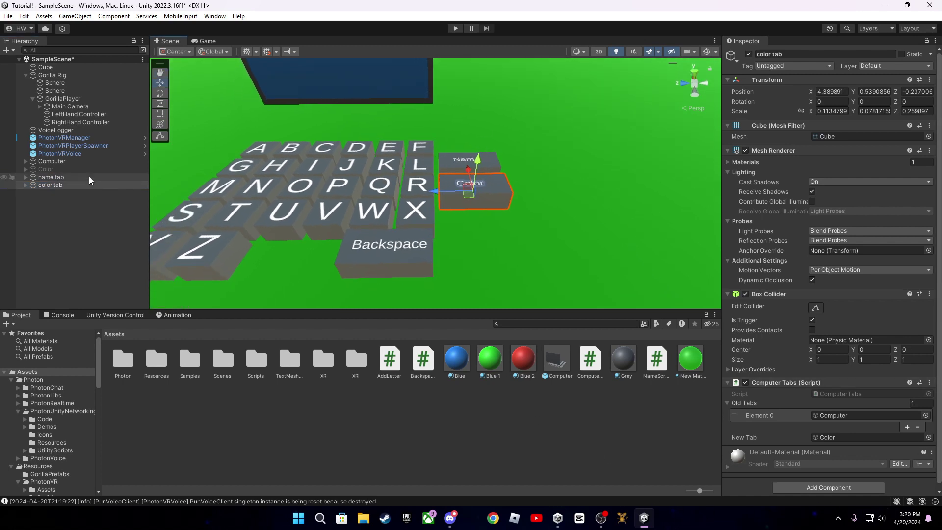
# Step: Move both tabs further right and reposition the Color number pad, leaving it hidden
pyautogui.keyDown('shift'); pyautogui.click(90, 177); pyautogui.keyUp('shift')
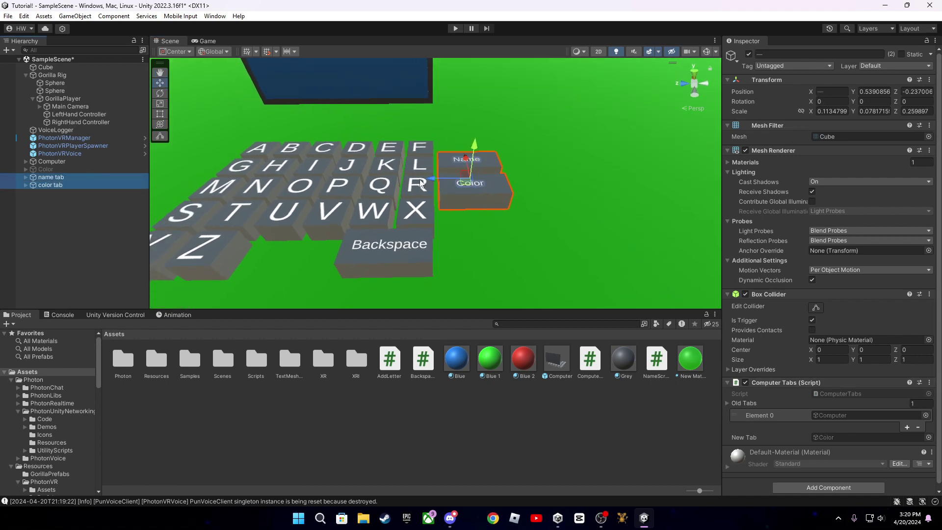
pyautogui.moveTo(443, 192); pyautogui.dragTo(471, 180)
pyautogui.click(46, 169)
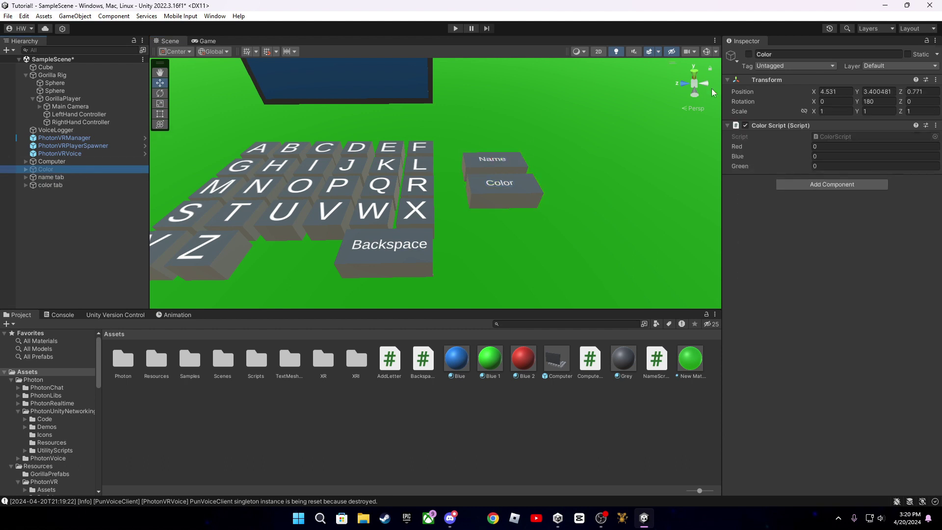
pyautogui.click(748, 54)
pyautogui.scroll(3, 473, 281)
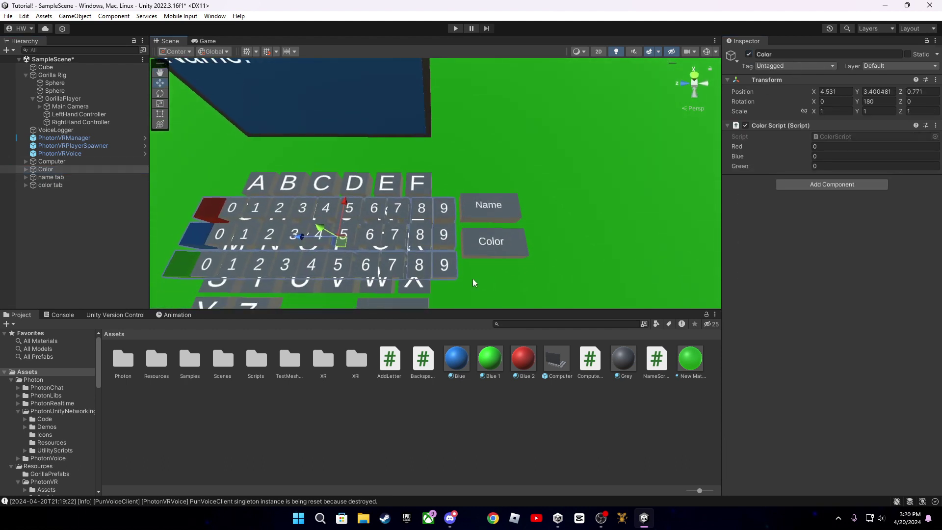
pyautogui.moveTo(349, 212)
pyautogui.mouseDown()
pyautogui.moveTo(382, 210)
pyautogui.moveTo(348, 190)
pyautogui.mouseUp()
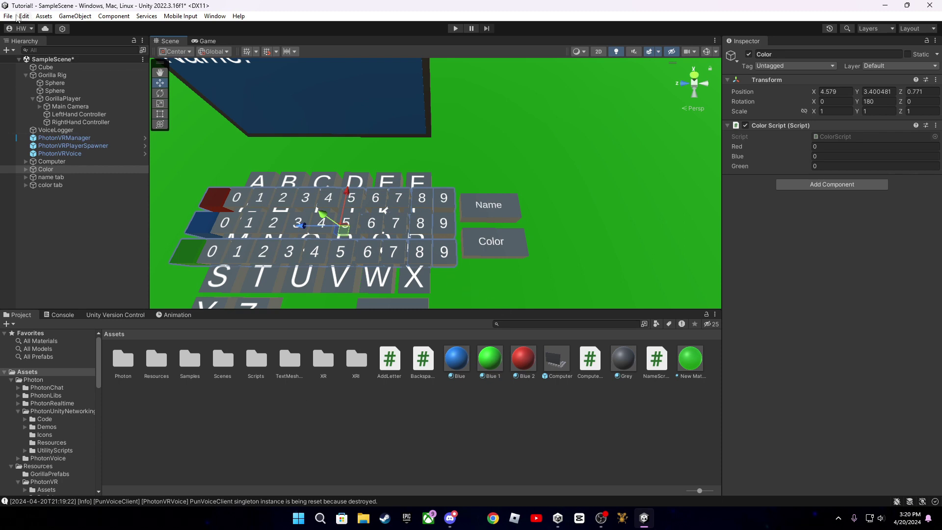
pyautogui.click(748, 55)
# Step: Save the scene and start Play mode
pyautogui.click(46, 216)
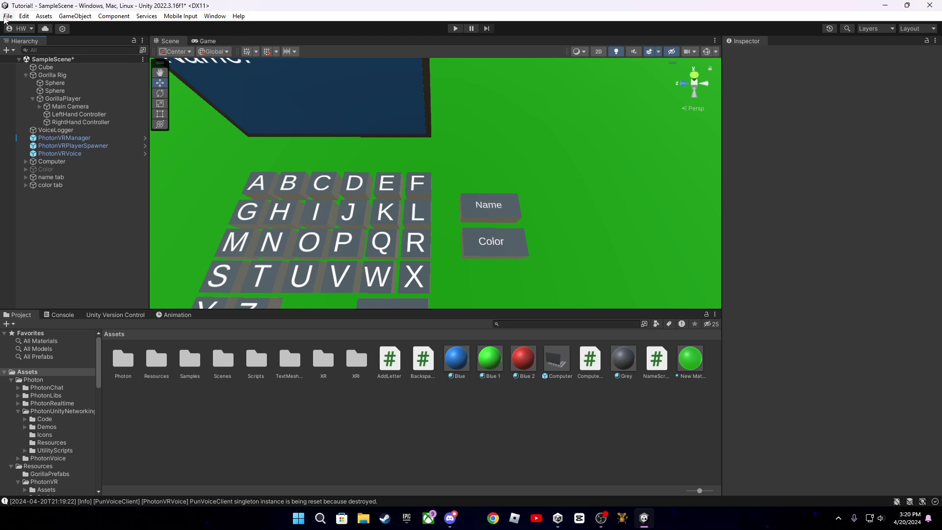
pyautogui.click(7, 15)
pyautogui.click(34, 64)
pyautogui.scroll(-3, 332, 206)
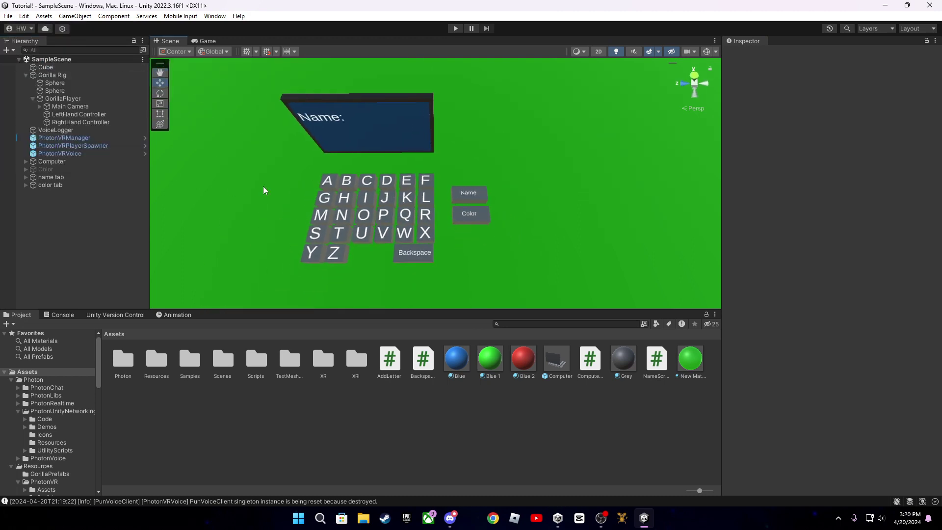
pyautogui.click(454, 28)
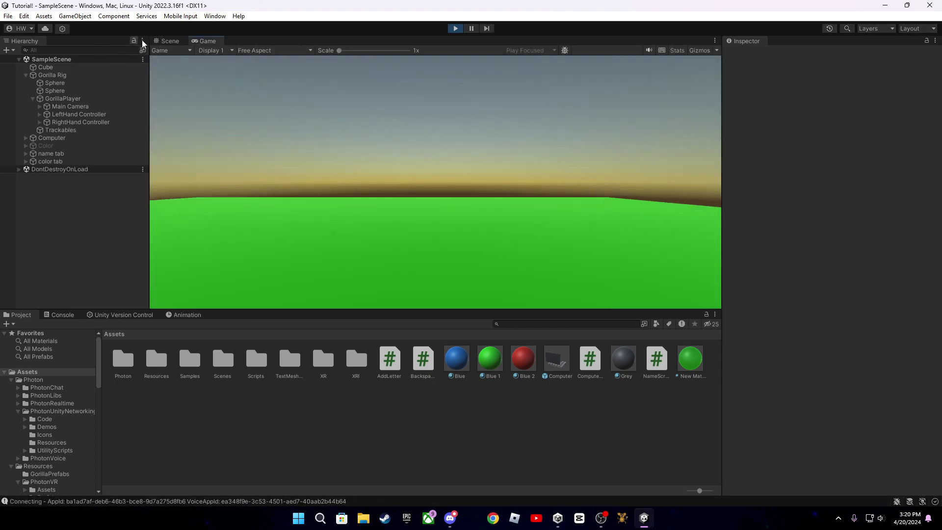
# Step: In the Scene view, move the Gorilla Rig up to the keyboard
pyautogui.click(170, 41)
pyautogui.moveTo(369, 170); pyautogui.dragTo(86, 122, button='right')
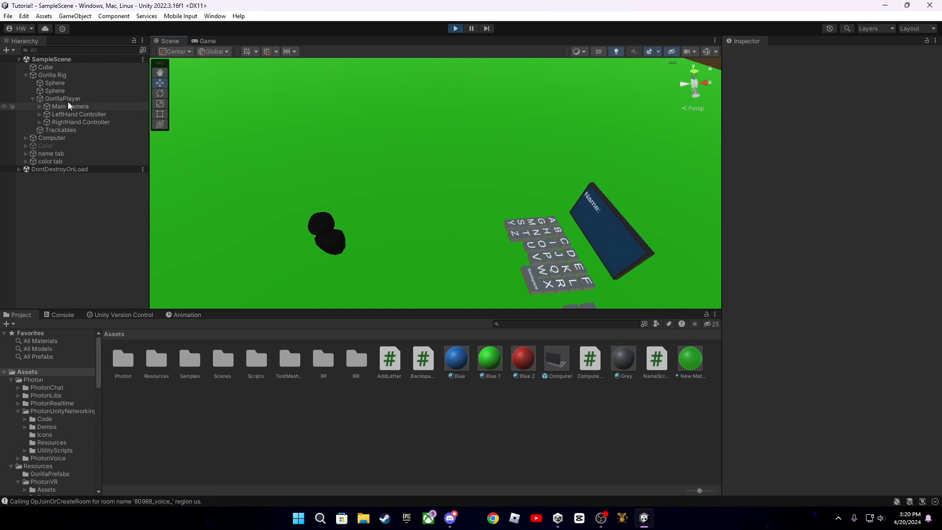
pyautogui.click(61, 76)
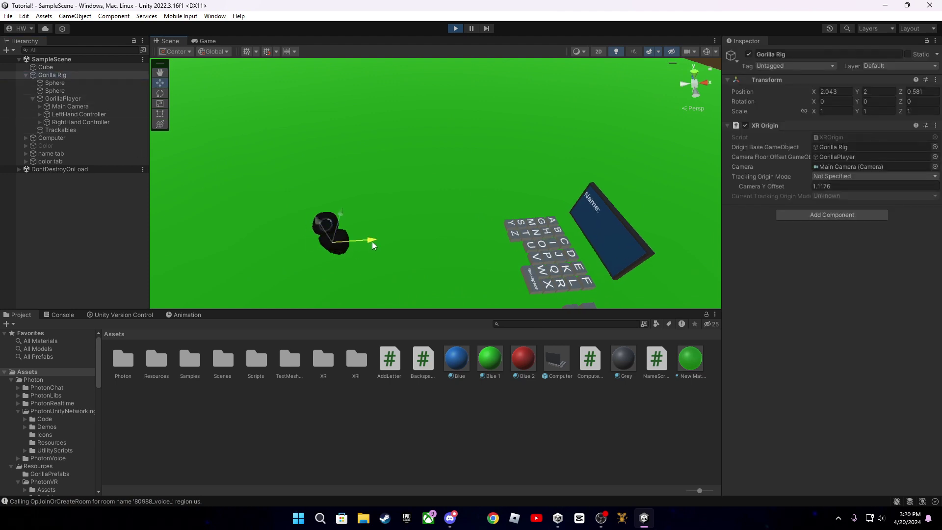
pyautogui.moveTo(339, 253)
pyautogui.mouseDown()
pyautogui.moveTo(511, 271)
pyautogui.moveTo(530, 295)
pyautogui.mouseUp()
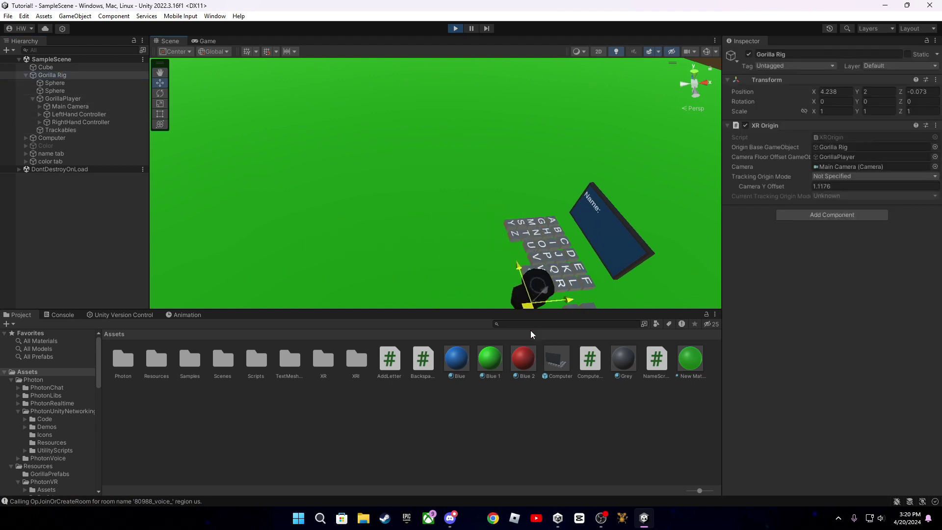
pyautogui.moveTo(634, 272)
pyautogui.mouseDown(button='right')
pyautogui.moveTo(462, 131)
pyautogui.moveTo(442, 147)
pyautogui.mouseUp(button='right')
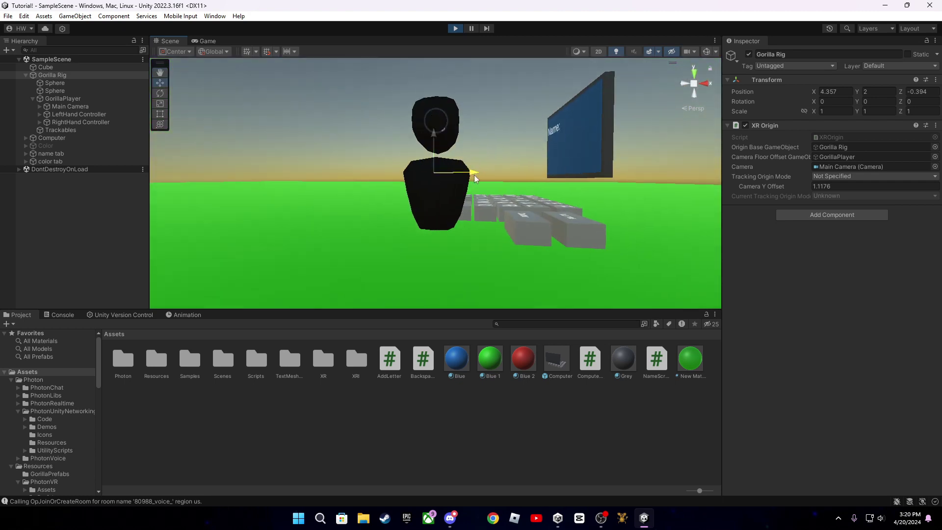
# Step: Bring the LeftHand Controller onto the Color tab and press it
pyautogui.click(78, 114)
pyautogui.moveTo(457, 130); pyautogui.dragTo(487, 122)
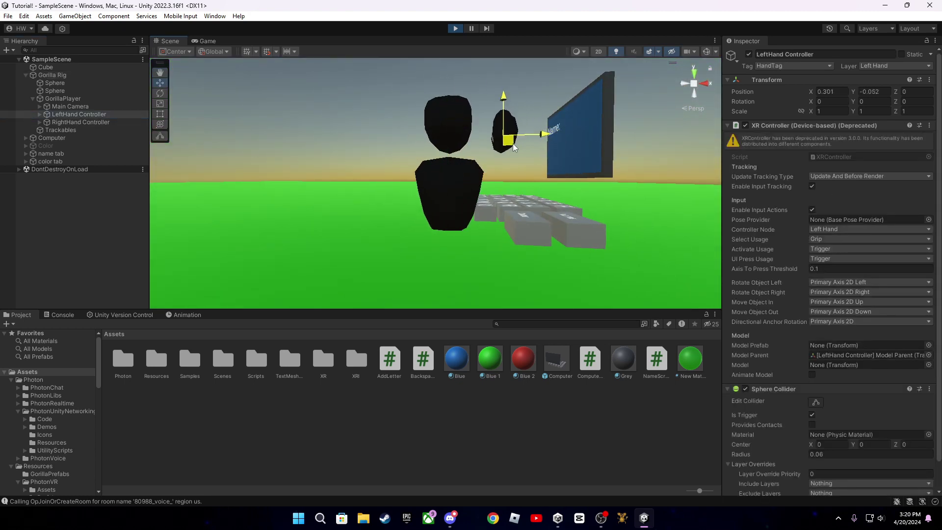
pyautogui.scroll(5, 442, 140)
pyautogui.moveTo(402, 102); pyautogui.dragTo(419, 192)
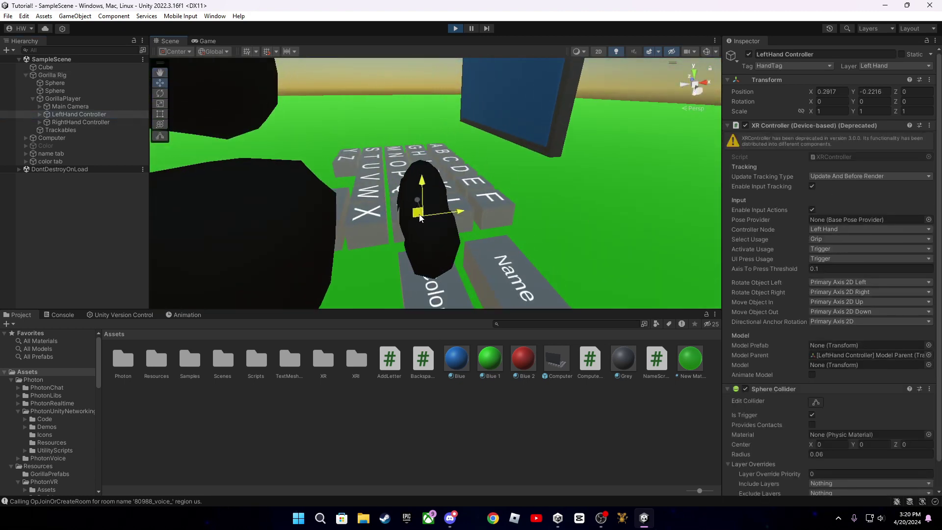
pyautogui.moveTo(429, 220)
pyautogui.mouseDown(button='right')
pyautogui.moveTo(559, 145)
pyautogui.moveTo(516, 162)
pyautogui.mouseUp(button='right')
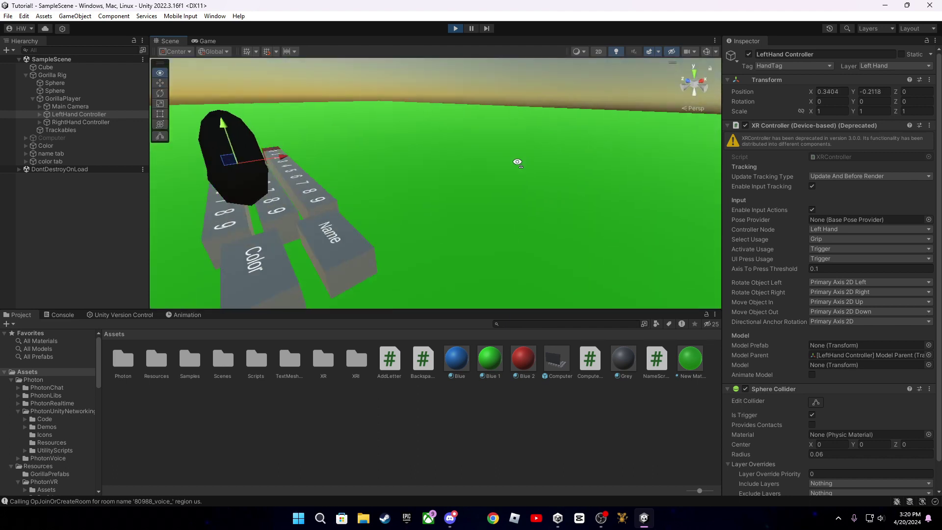
pyautogui.scroll(-3, 515, 162)
pyautogui.moveTo(391, 126)
pyautogui.mouseDown()
pyautogui.moveTo(436, 156)
pyautogui.moveTo(412, 139)
pyautogui.mouseUp()
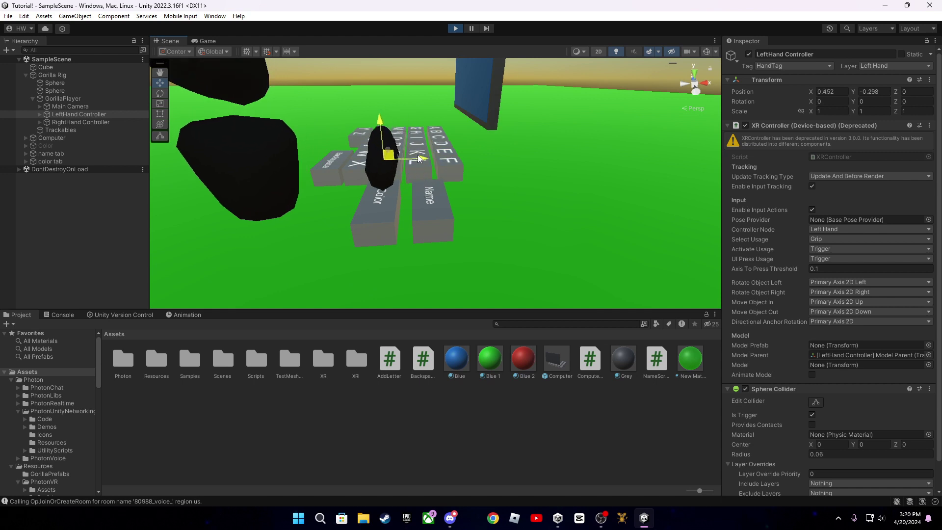
pyautogui.moveTo(412, 147); pyautogui.dragTo(436, 78, button='right')
pyautogui.moveTo(411, 193); pyautogui.dragTo(427, 213)
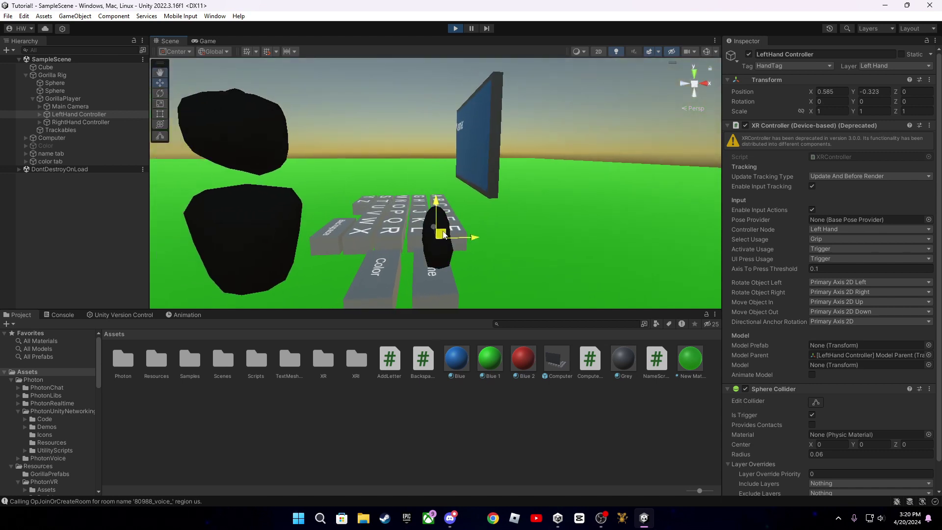
pyautogui.moveTo(427, 221); pyautogui.dragTo(398, 235, button='right')
pyautogui.moveTo(398, 235)
pyautogui.mouseDown()
pyautogui.moveTo(439, 232)
pyautogui.moveTo(402, 234)
pyautogui.moveTo(398, 221)
pyautogui.mouseUp()
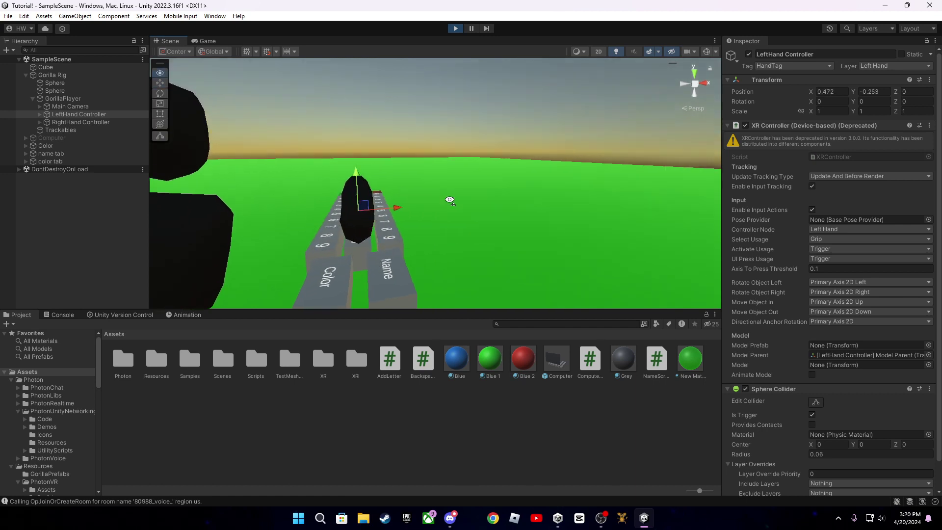
# Step: Touch a colour key with the left hand to tint the gorilla teal
pyautogui.moveTo(397, 221)
pyautogui.mouseDown(button='right')
pyautogui.moveTo(665, 196)
pyautogui.moveTo(589, 191)
pyautogui.mouseUp(button='right')
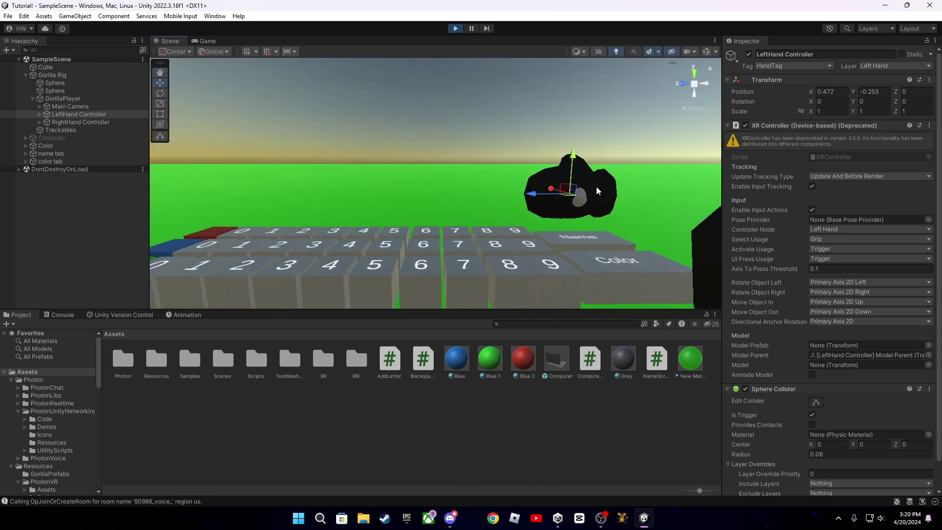
pyautogui.moveTo(582, 192)
pyautogui.mouseDown()
pyautogui.moveTo(527, 227)
pyautogui.moveTo(528, 203)
pyautogui.moveTo(552, 206)
pyautogui.mouseUp()
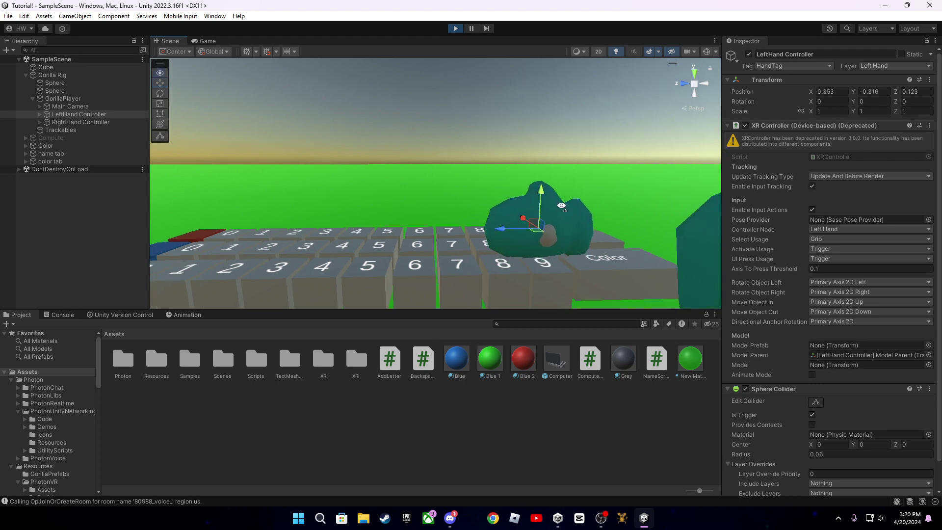
pyautogui.moveTo(560, 206)
pyautogui.mouseDown(button='right')
pyautogui.moveTo(516, 220)
pyautogui.moveTo(571, 217)
pyautogui.moveTo(487, 182)
pyautogui.mouseUp(button='right')
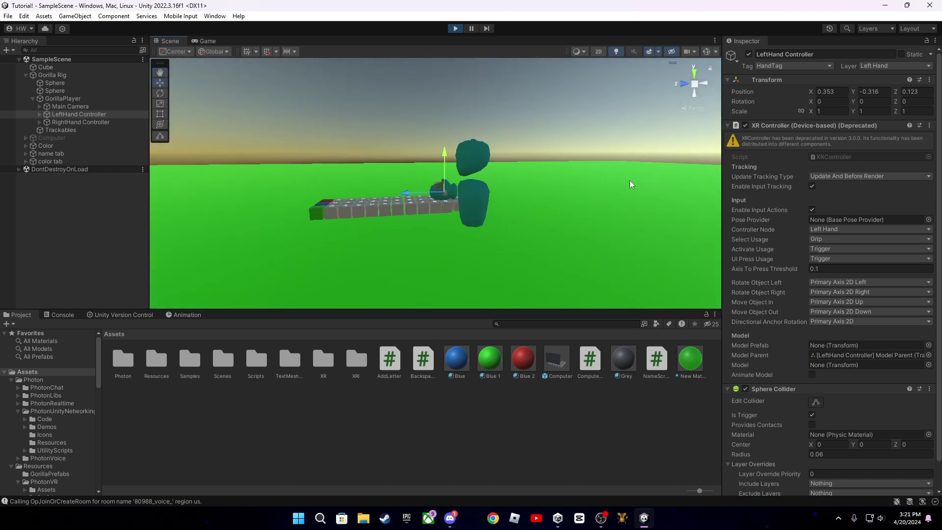
pyautogui.moveTo(629, 181)
pyautogui.mouseDown(button='right')
pyautogui.moveTo(612, 199)
pyautogui.moveTo(632, 218)
pyautogui.moveTo(611, 218)
pyautogui.mouseUp(button='right')
# Step: Select the RightHand Controller and move it lower near the body
pyautogui.click(81, 121)
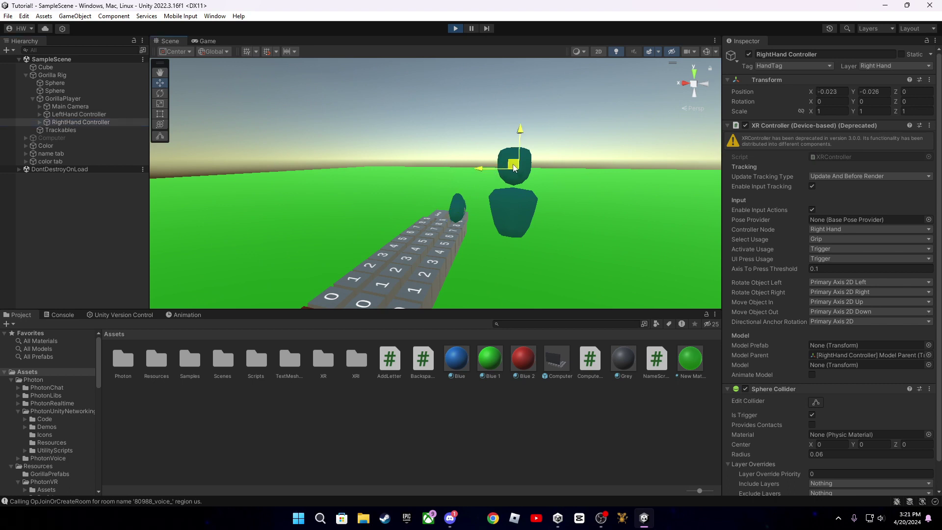
pyautogui.moveTo(501, 170); pyautogui.dragTo(515, 251, button='right')
pyautogui.scroll(2, 518, 251)
pyautogui.moveTo(531, 224); pyautogui.dragTo(524, 219)
pyautogui.moveTo(515, 235)
pyautogui.mouseDown(button='right')
pyautogui.moveTo(472, 221)
pyautogui.moveTo(440, 227)
pyautogui.mouseUp(button='right')
pyautogui.scroll(3, 457, 221)
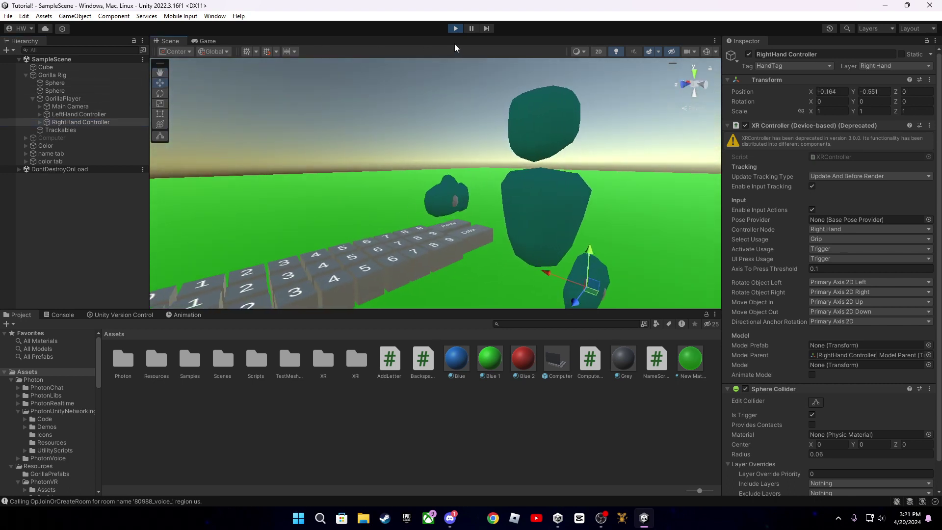